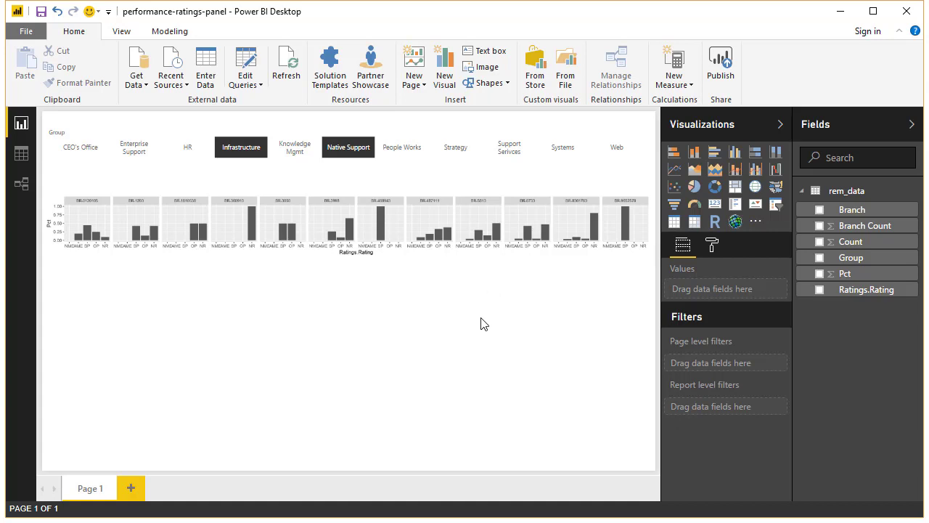
- Select People Works, then Enterprise Support in the Group slicer so the R chart shows seven branch panels
click(401, 148)
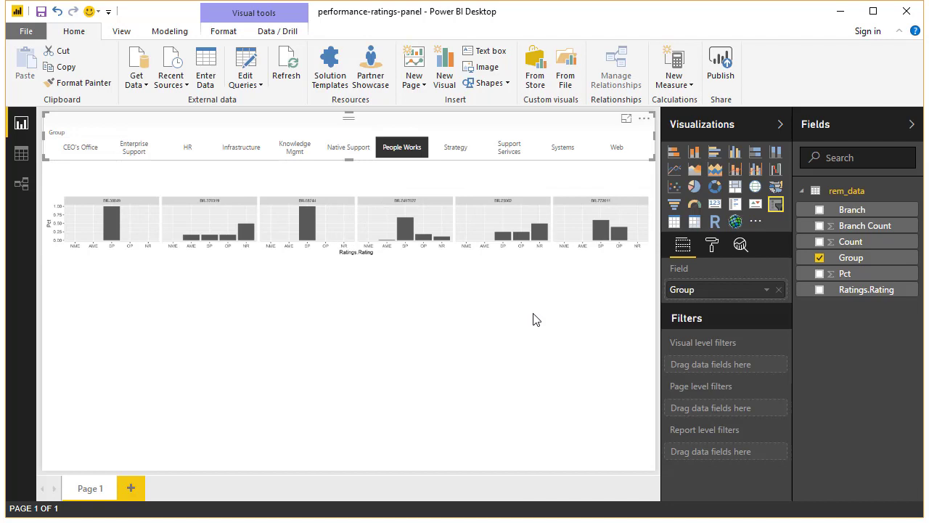
click(125, 154)
click(136, 151)
click(137, 154)
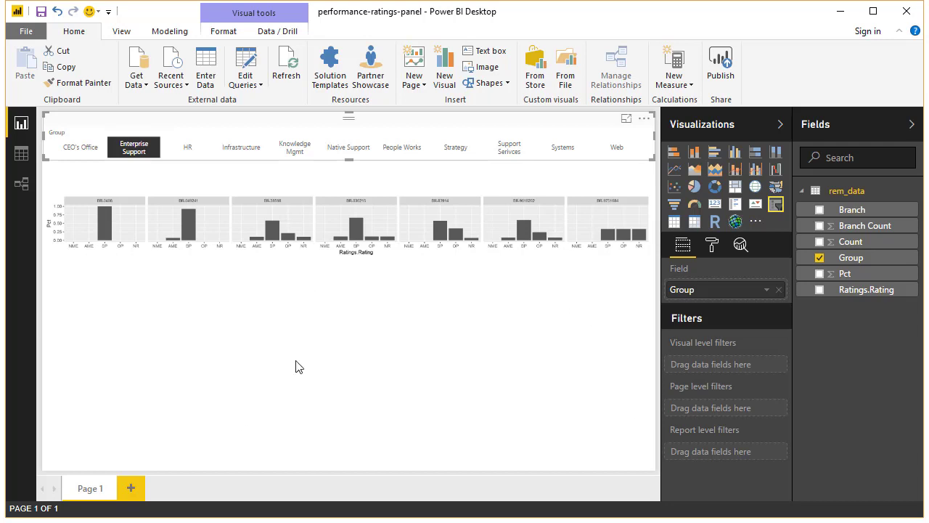
click(133, 149)
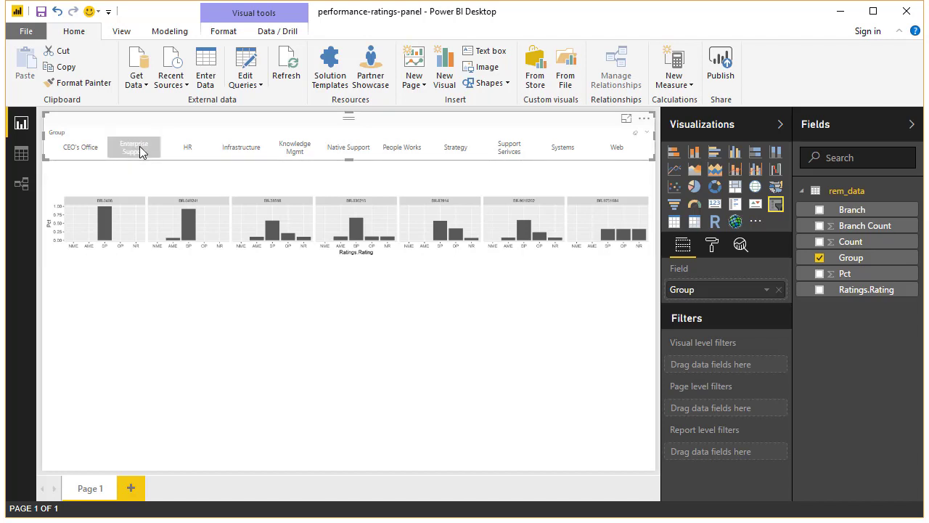
click(145, 153)
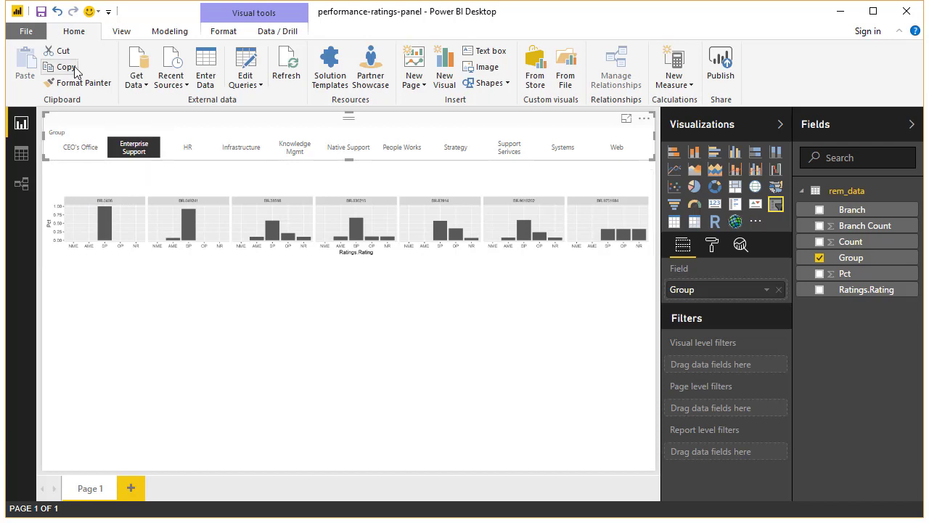
- Create a blank untitled report and enlarge its window
click(29, 34)
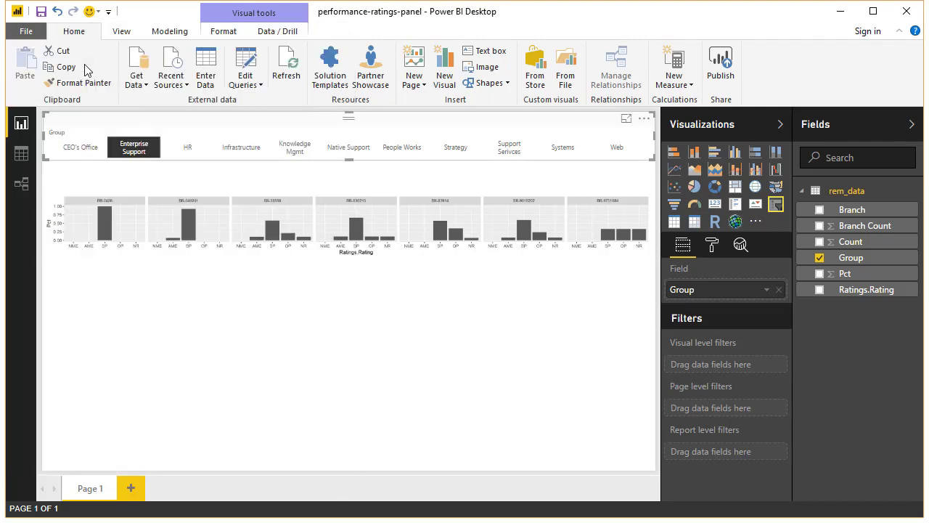
key(Escape)
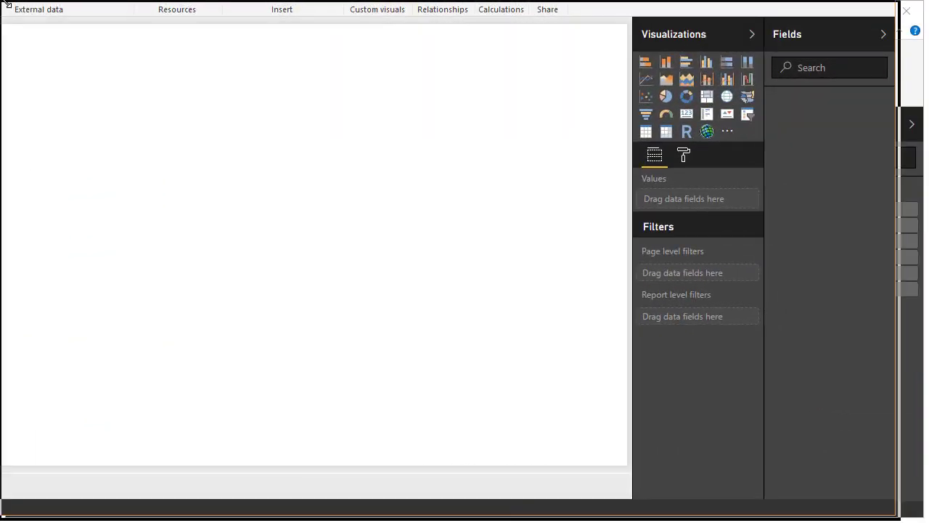
drag(8, 4, 6, 4)
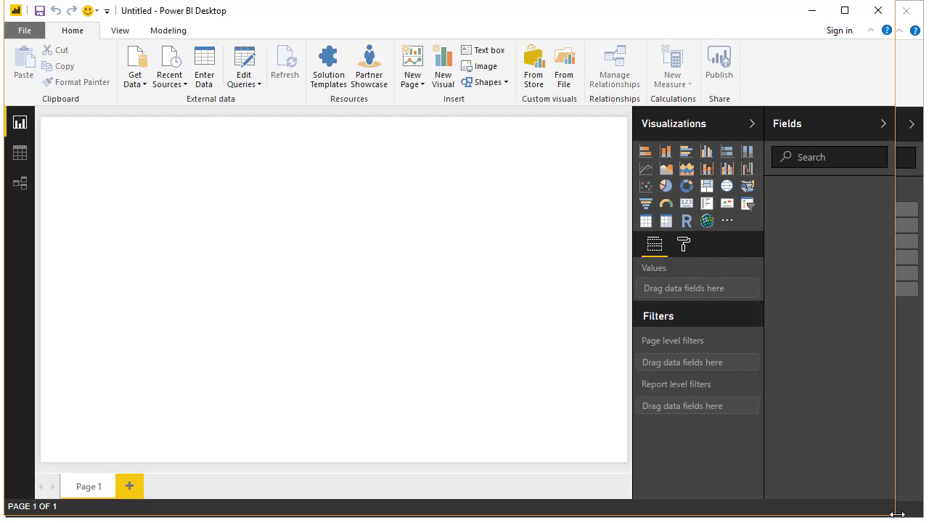
drag(898, 514, 919, 516)
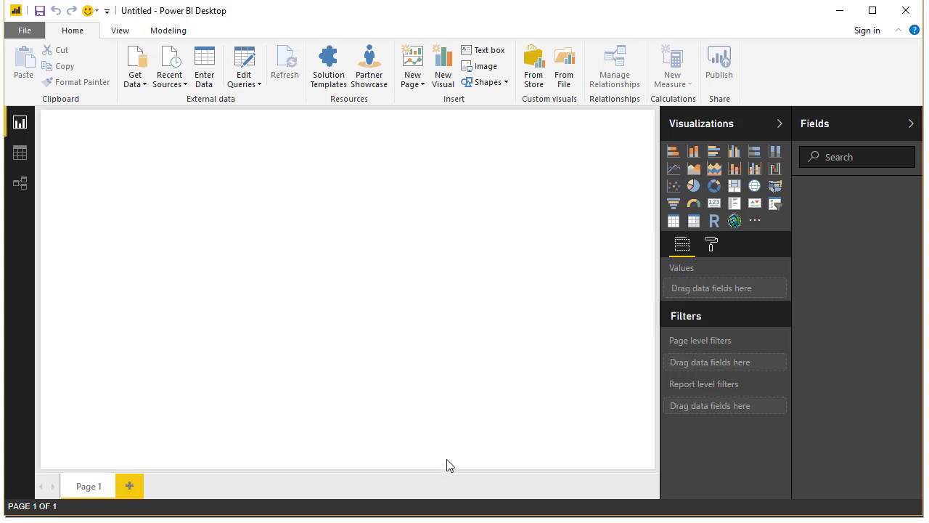
- Load rem-data.csv through the Text/CSV data source to show its preview
click(133, 86)
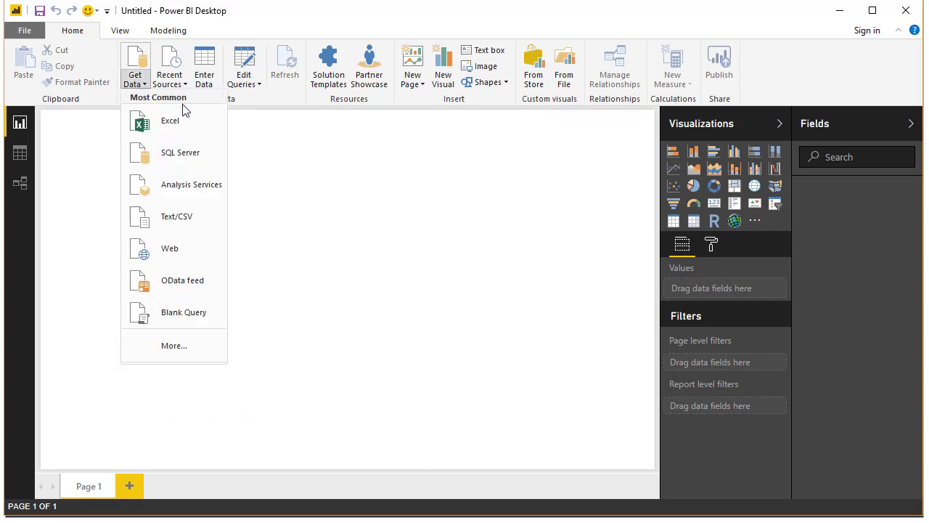
click(201, 218)
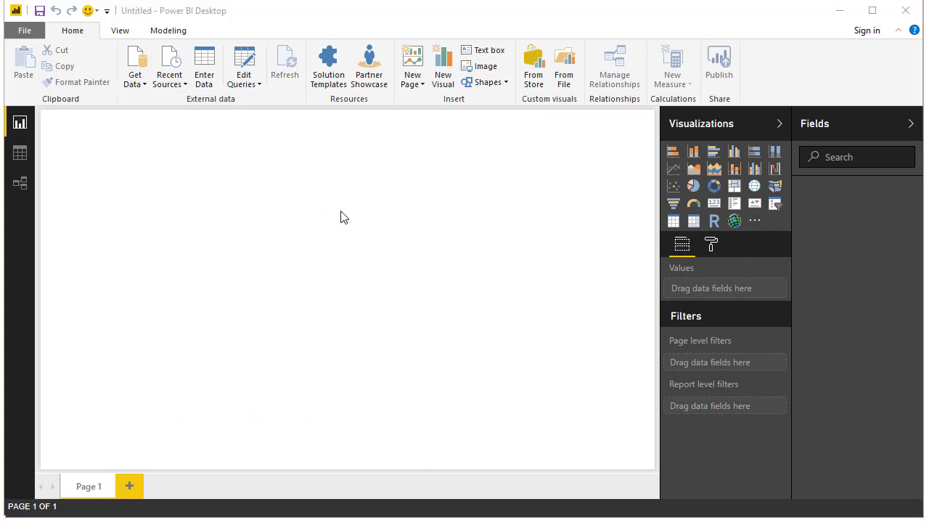
click(176, 118)
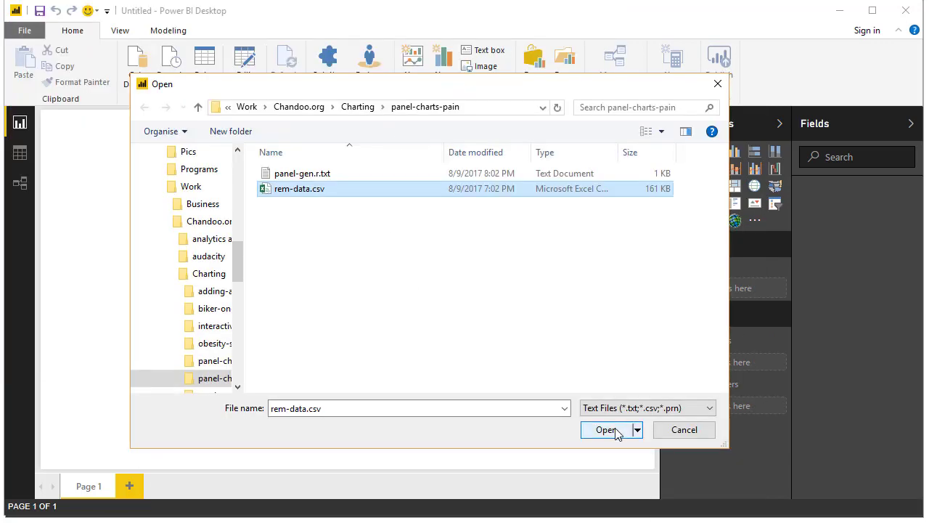
click(615, 430)
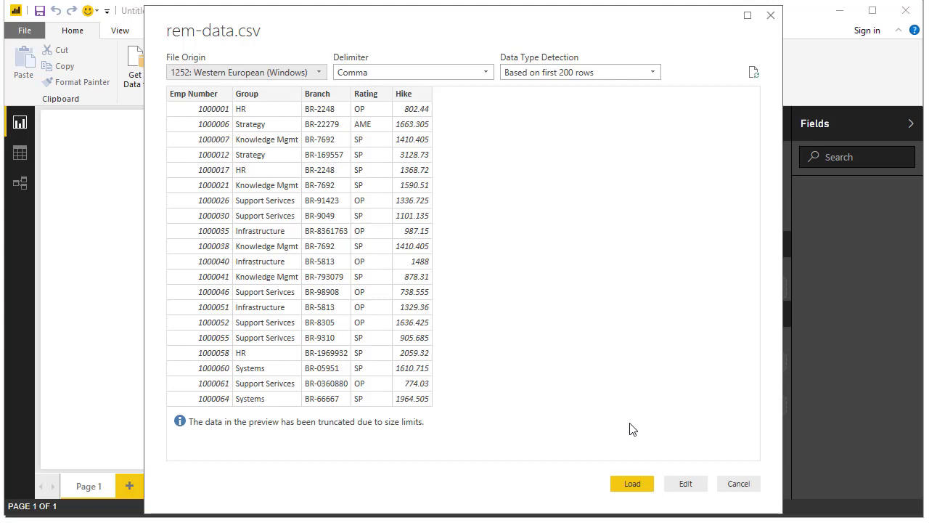
- Send the rem-data preview to the Query Editor and enlarge the editor window
click(685, 484)
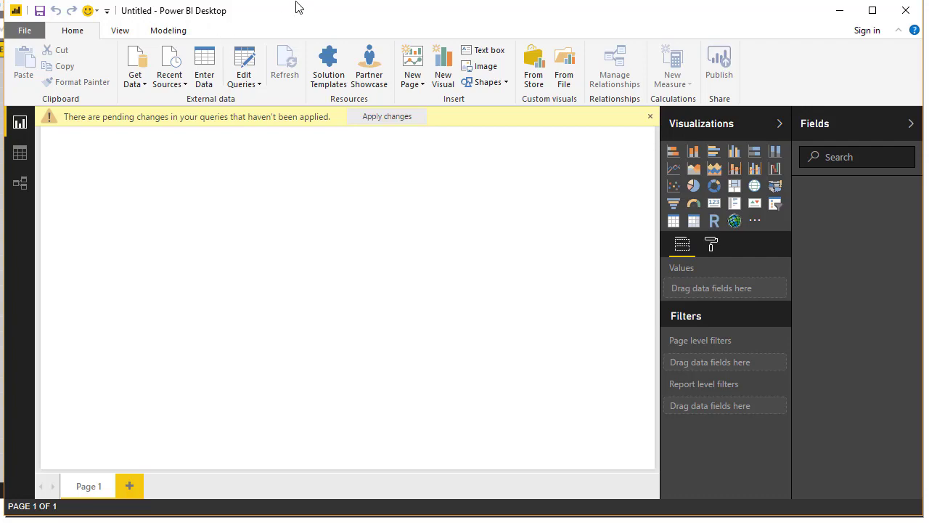
key(alt+Tab)
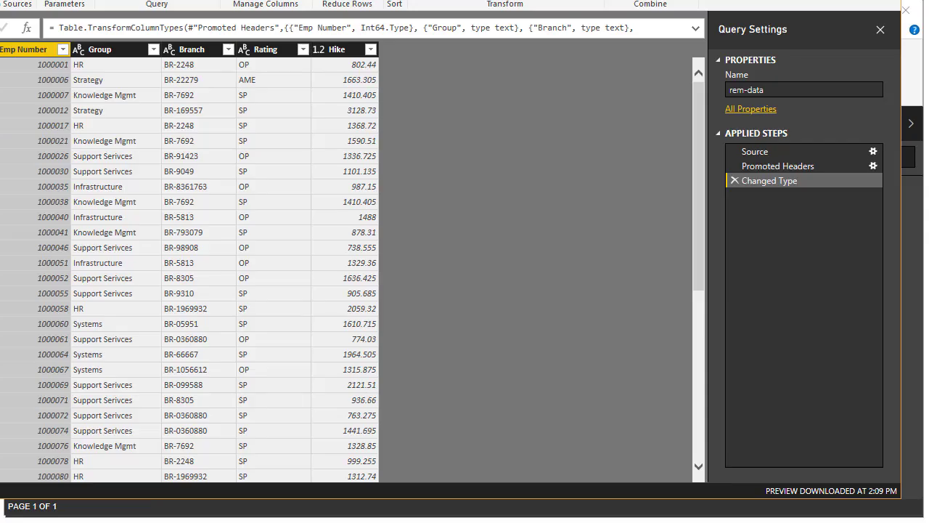
drag(2, 2, 6, 4)
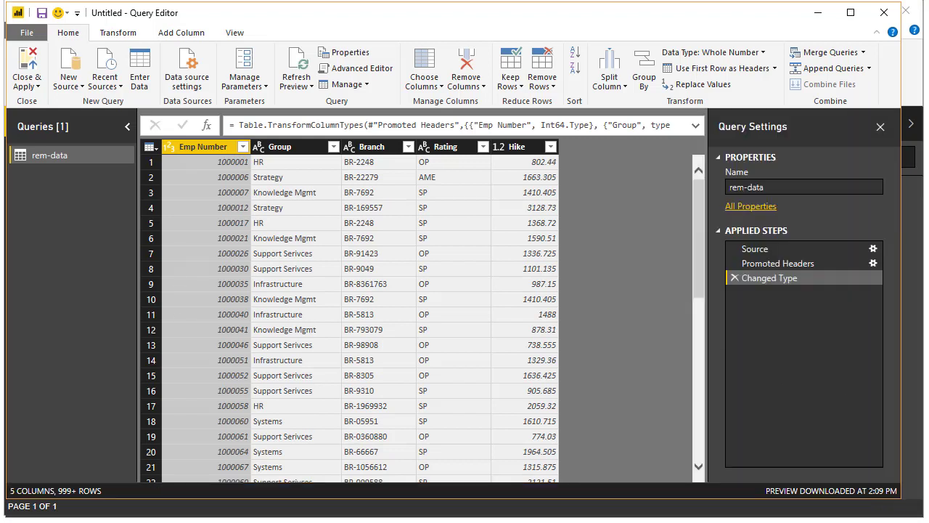
drag(904, 499, 917, 515)
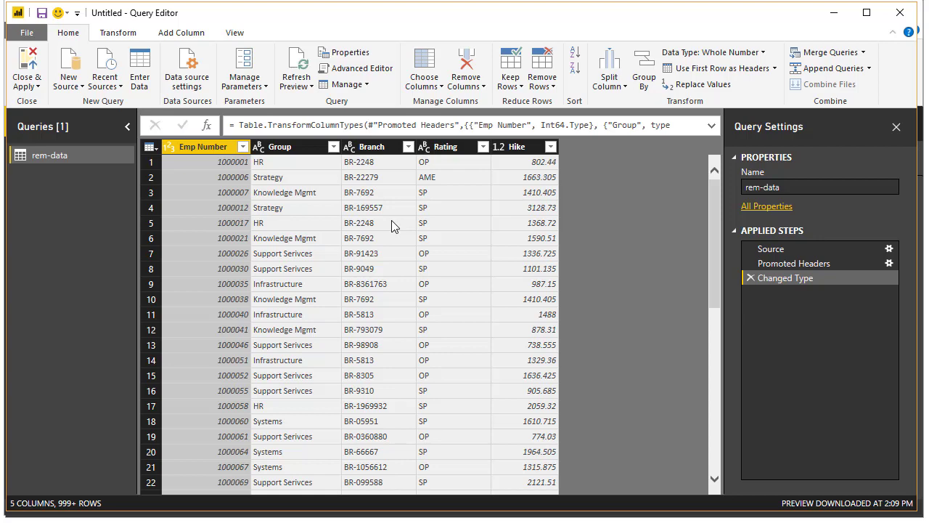
- Set up an advanced Group By on the Group and Branch columns
click(118, 34)
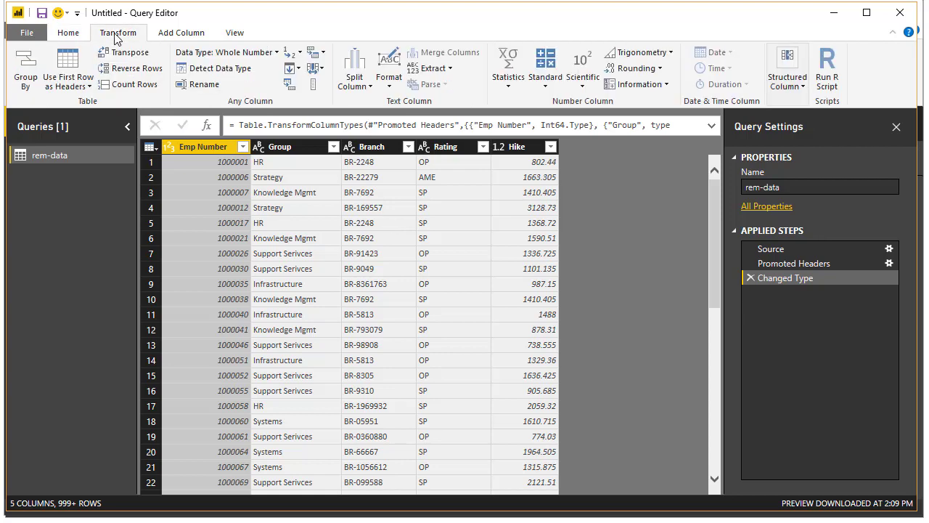
click(21, 73)
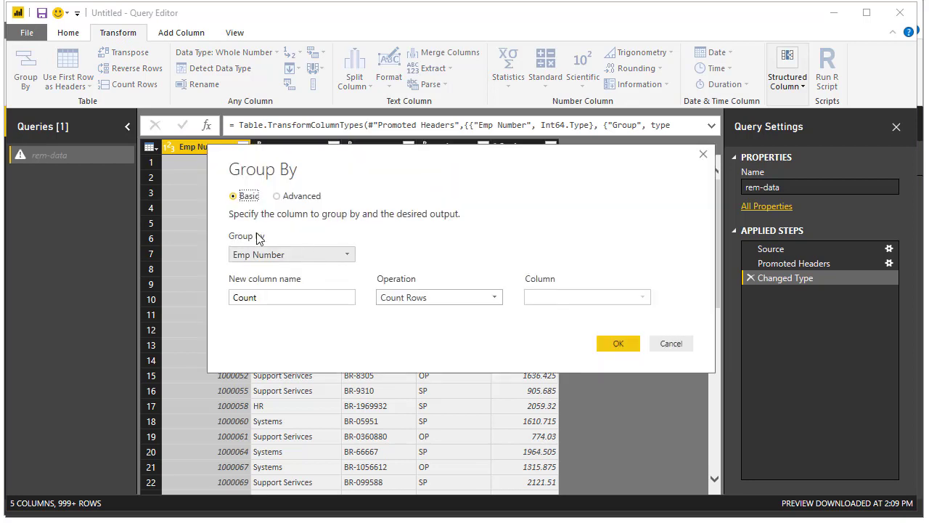
click(285, 197)
click(326, 260)
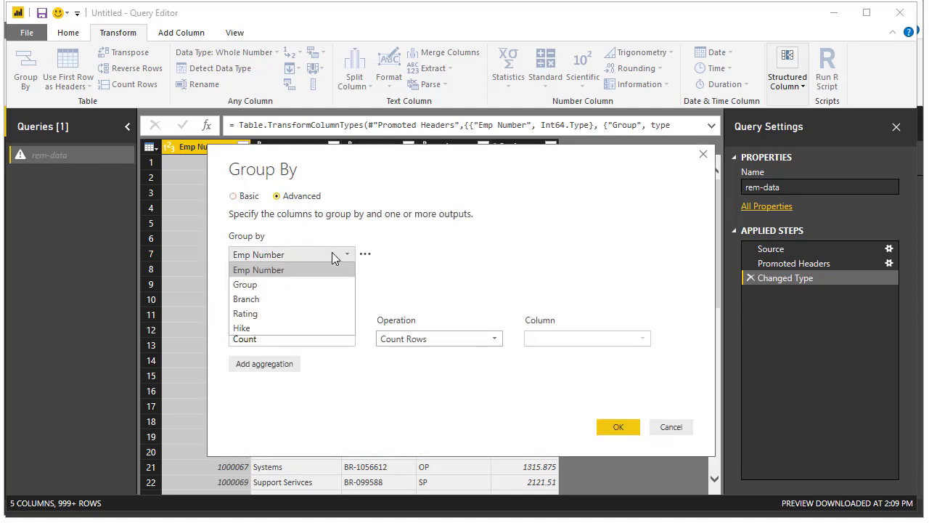
click(281, 283)
click(260, 282)
click(287, 278)
click(265, 322)
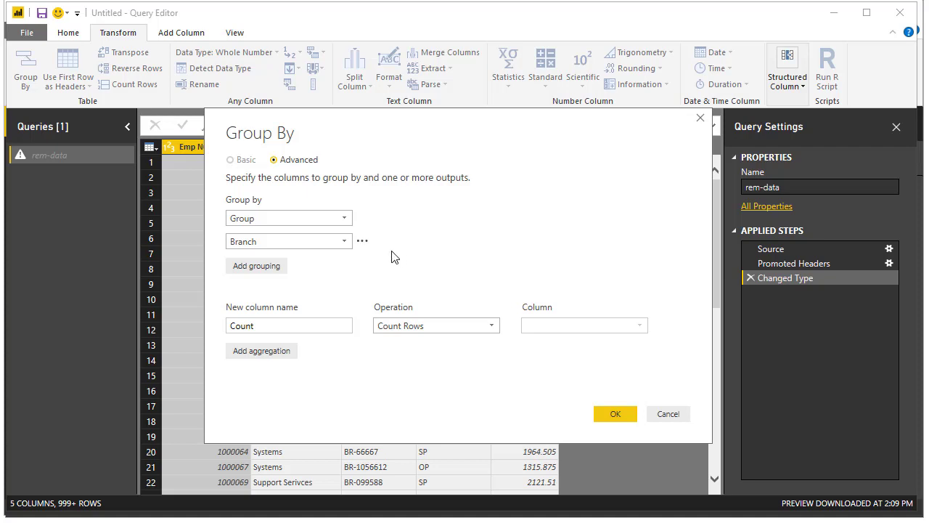
- Add Count (Count Rows) and Ratings (All Rows) outputs and apply the grouping
click(427, 326)
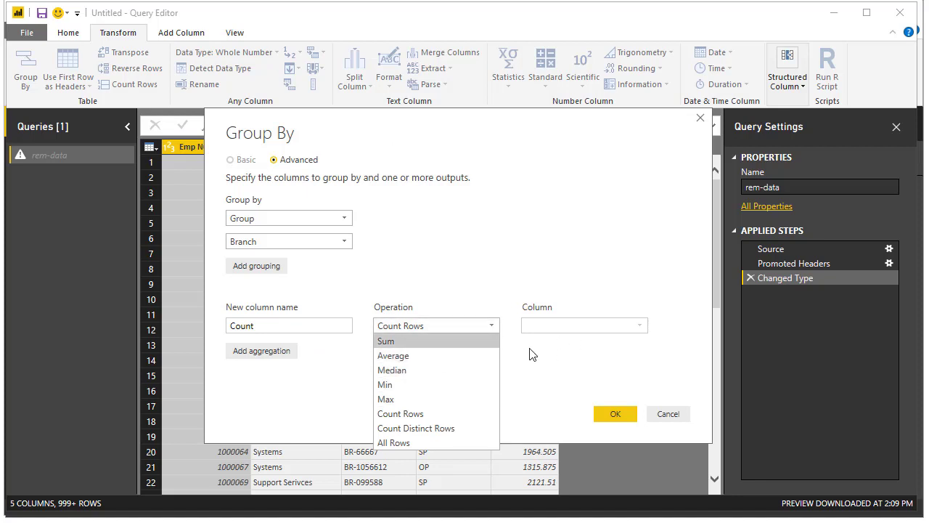
click(573, 344)
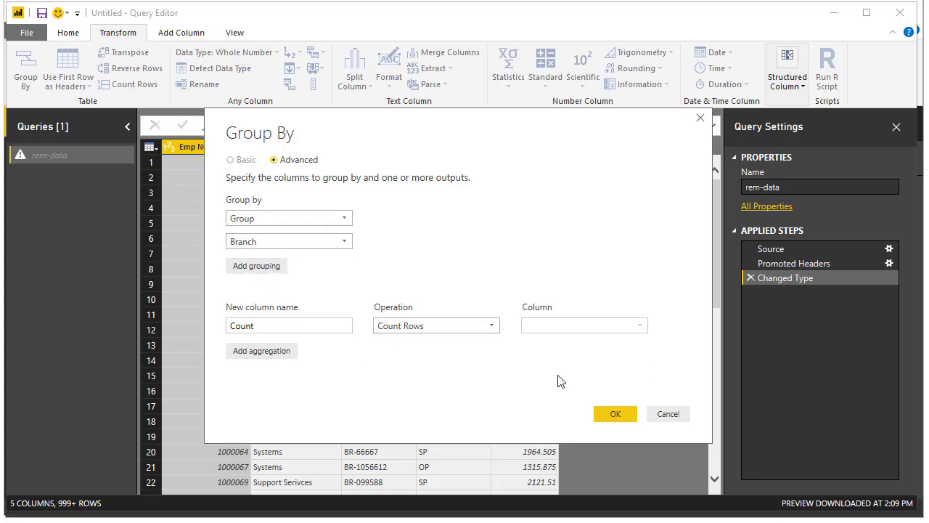
click(268, 354)
click(456, 349)
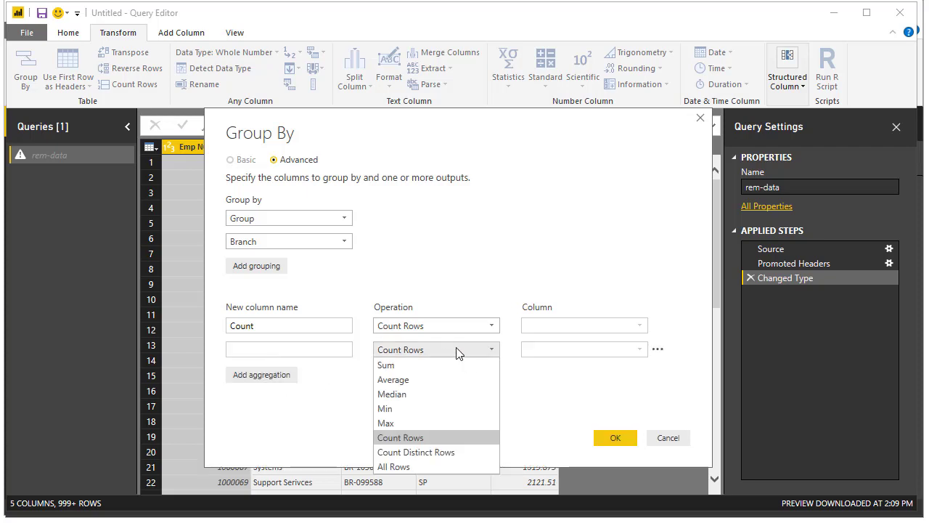
click(427, 465)
click(328, 349)
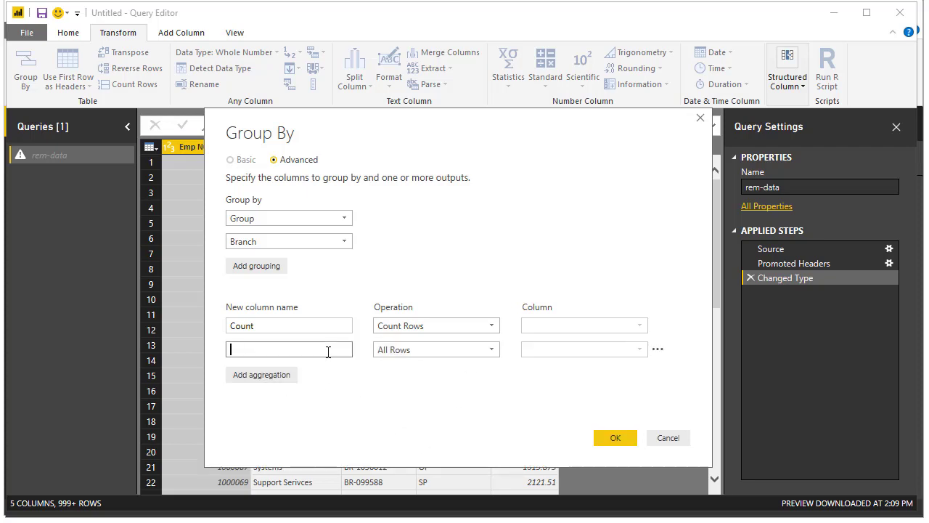
text(Ratings)
click(617, 437)
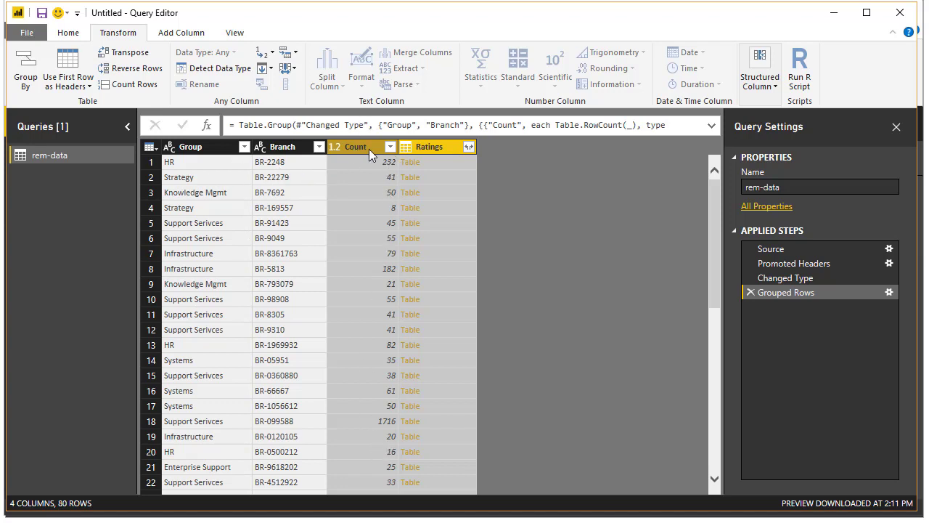
- Rename the grouping's Count output to Branch Count
click(889, 291)
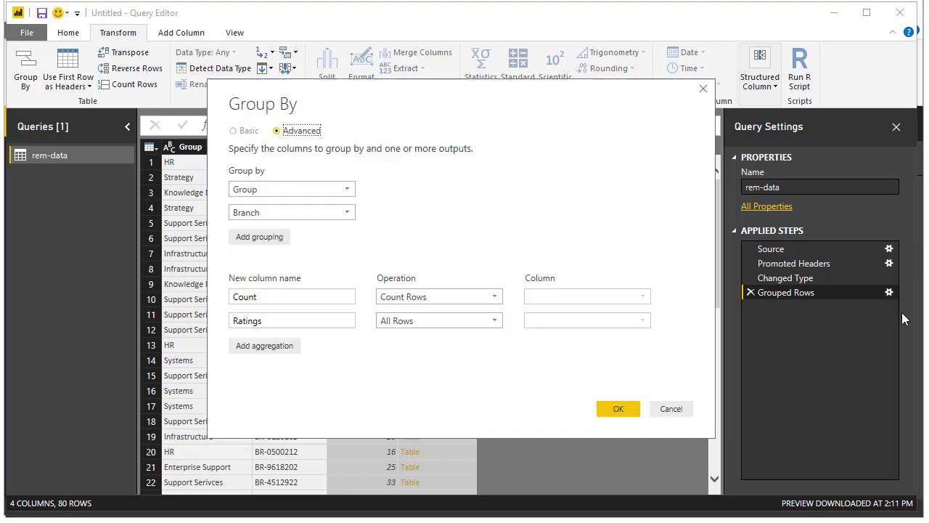
click(291, 297)
key(Home)
text(Brn)
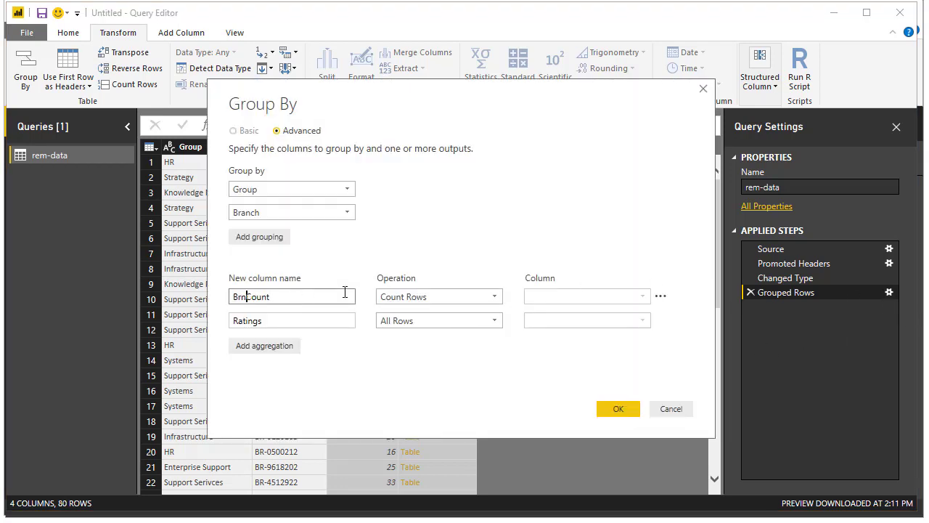
key(BackSpace)
text(anch)
click(618, 410)
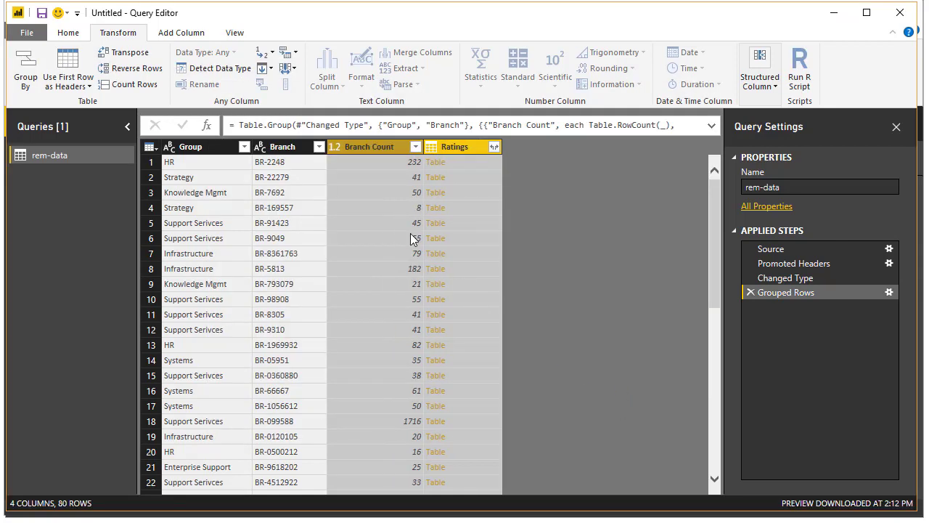
- Expand the Ratings tables, keeping only the Rating column
click(495, 148)
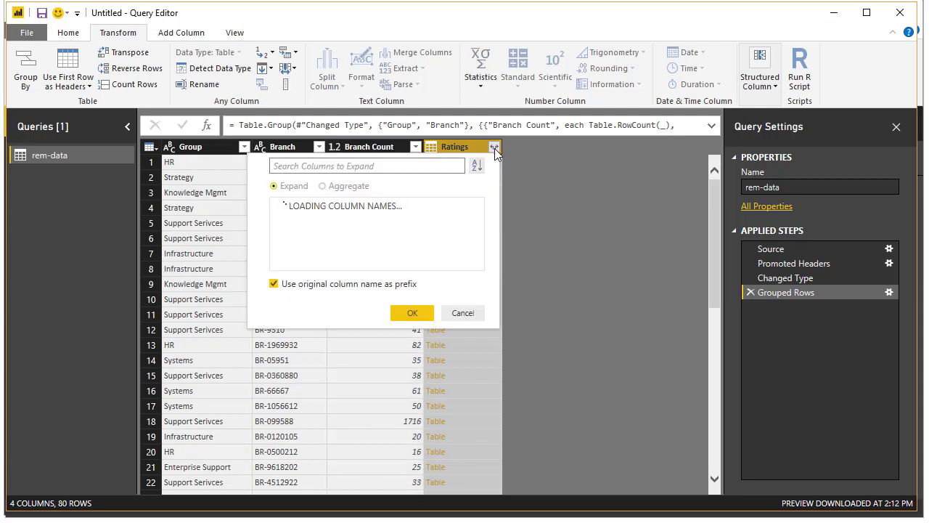
click(281, 205)
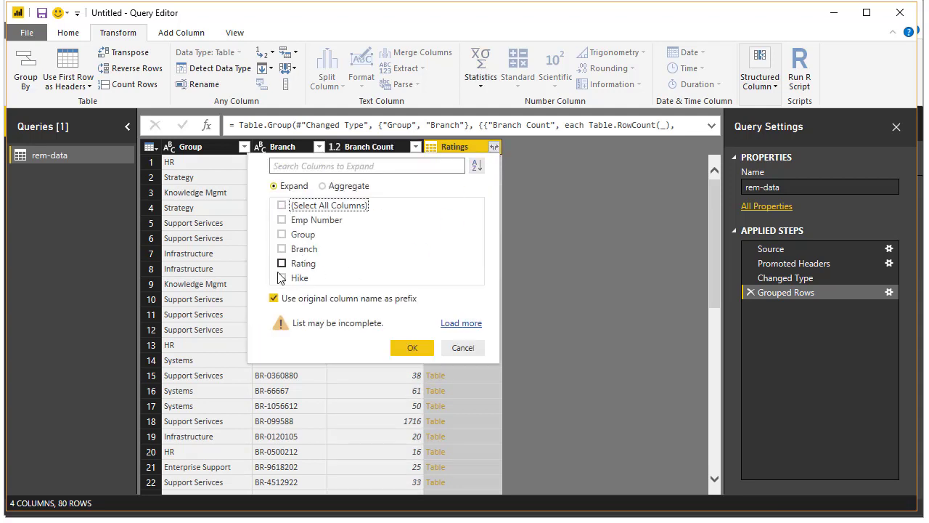
click(281, 263)
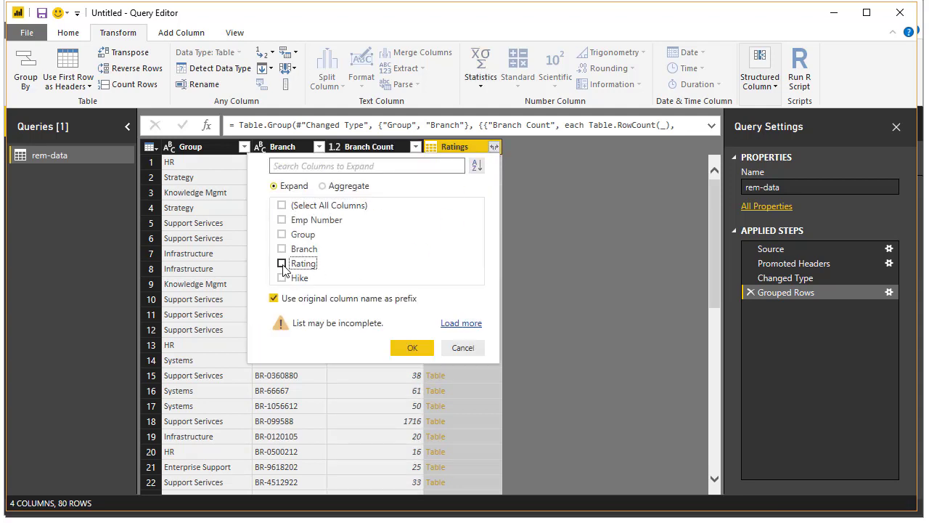
click(414, 347)
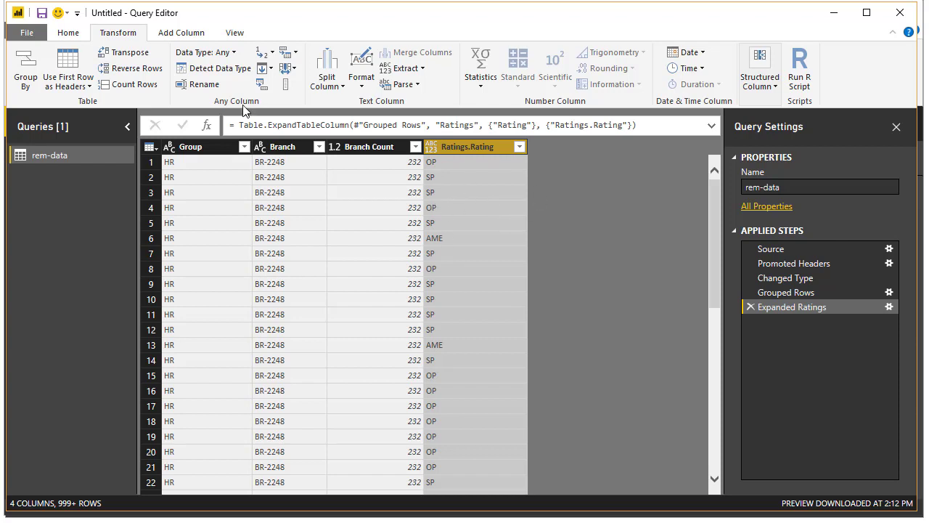
- Start an advanced Group By on Group, Branch and Ratings.Rating
click(27, 77)
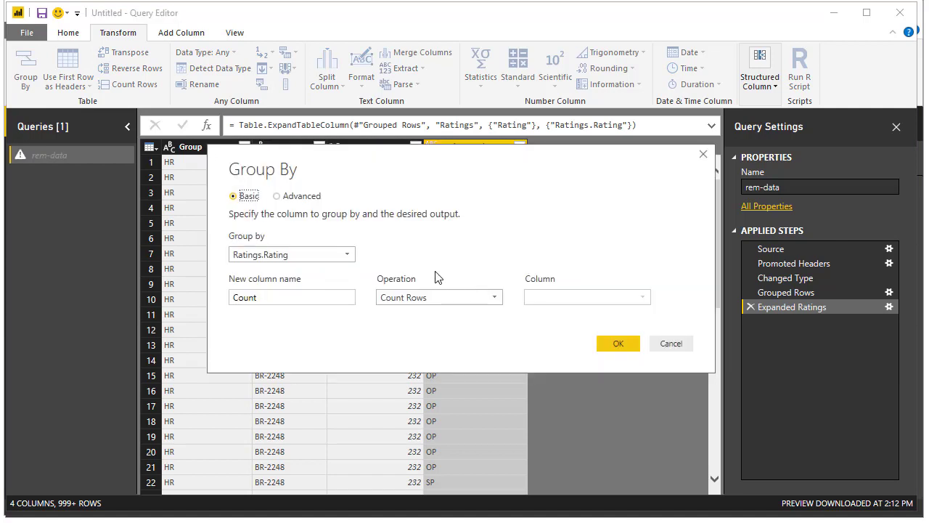
click(300, 200)
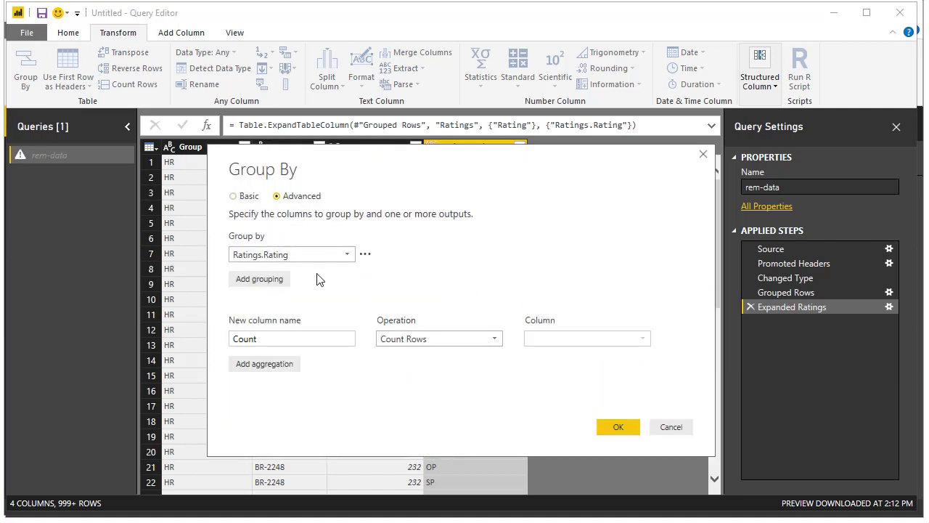
click(332, 256)
click(288, 269)
click(261, 276)
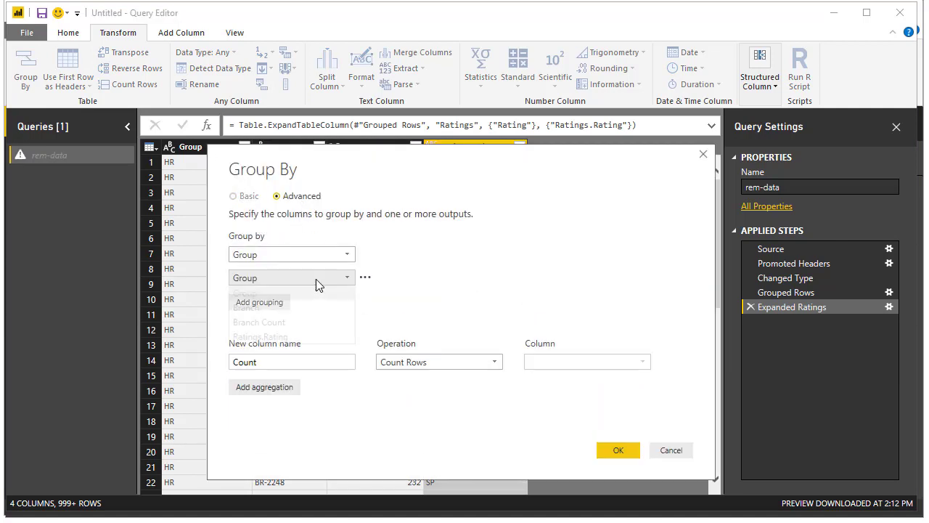
click(315, 278)
click(294, 307)
click(264, 302)
click(294, 301)
click(284, 360)
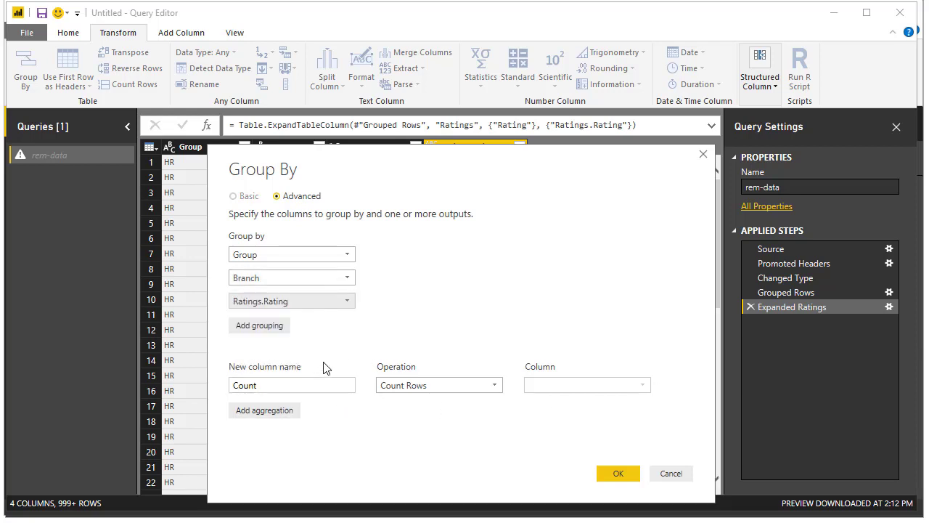
- Add Branch Count as a grouping above Ratings.Rating and apply it with a row Count
click(280, 327)
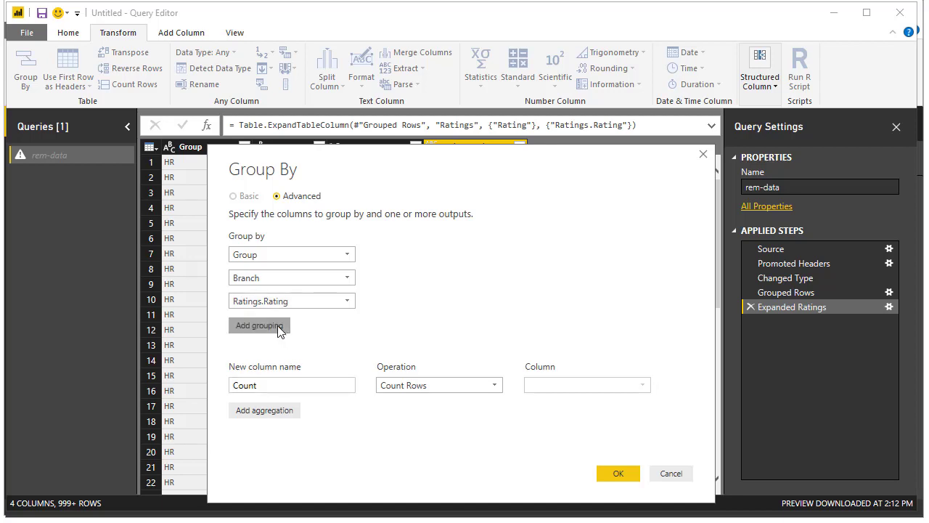
click(349, 325)
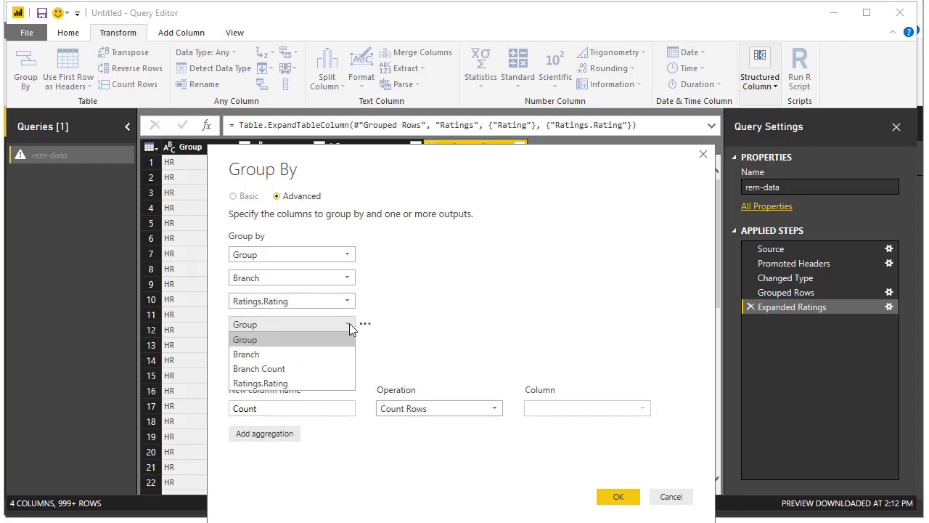
click(301, 368)
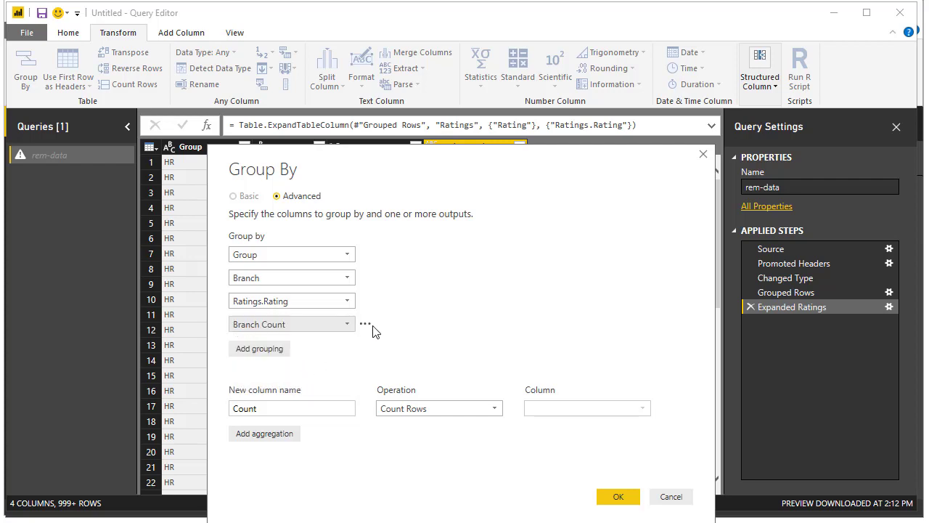
click(366, 324)
click(412, 355)
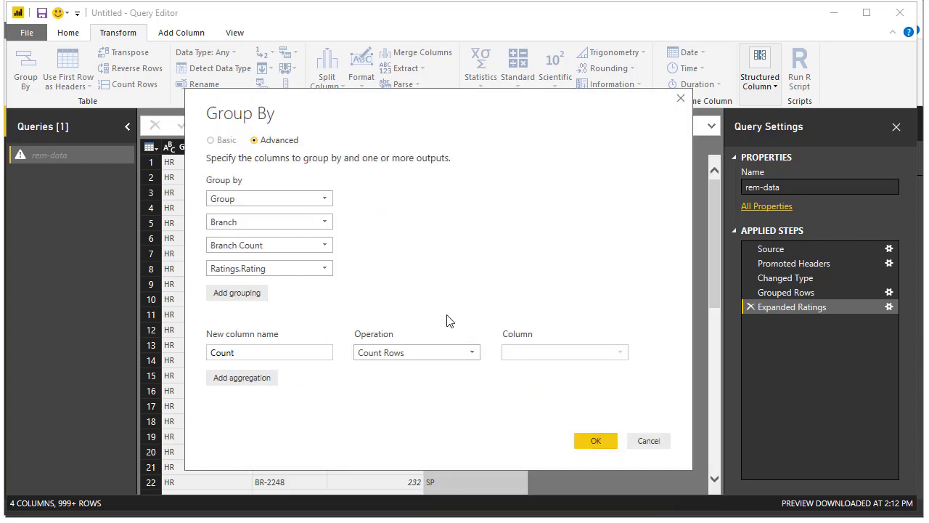
click(595, 441)
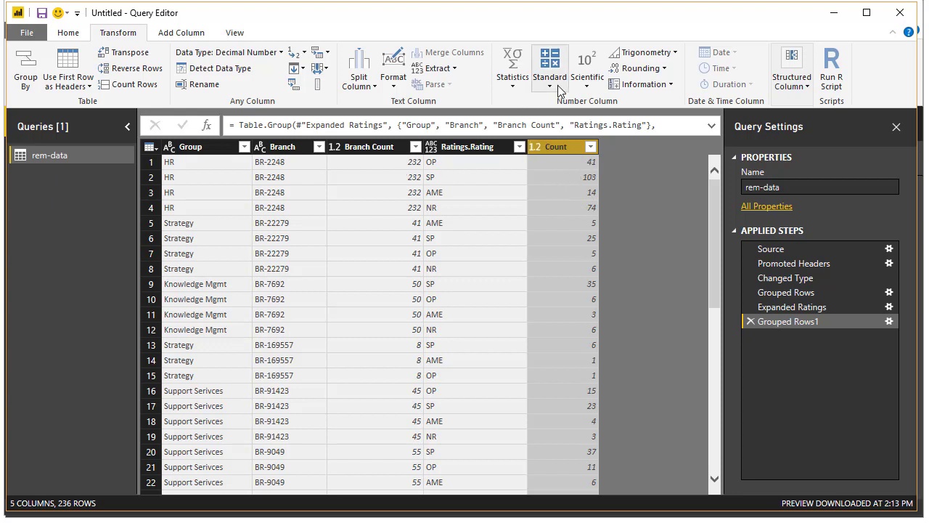
click(180, 33)
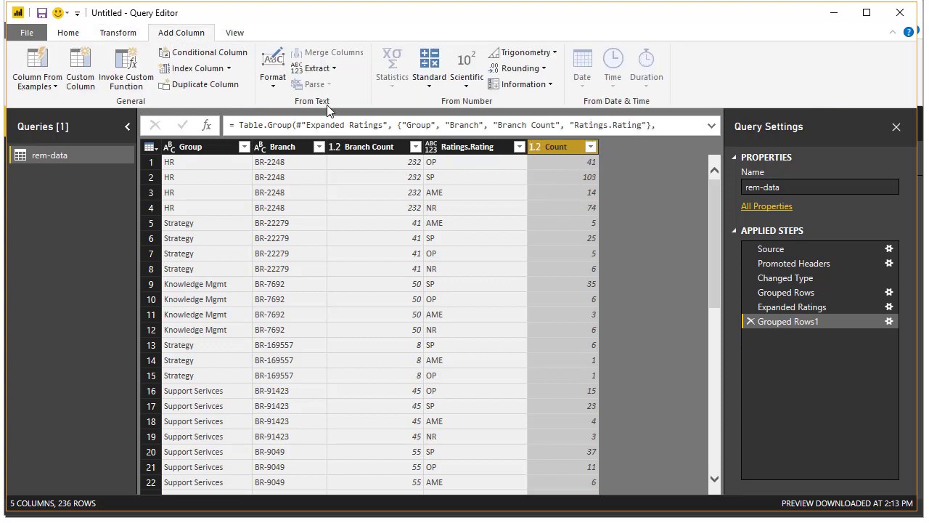
- Add a Percent Of column using Branch Count as the base value
click(430, 87)
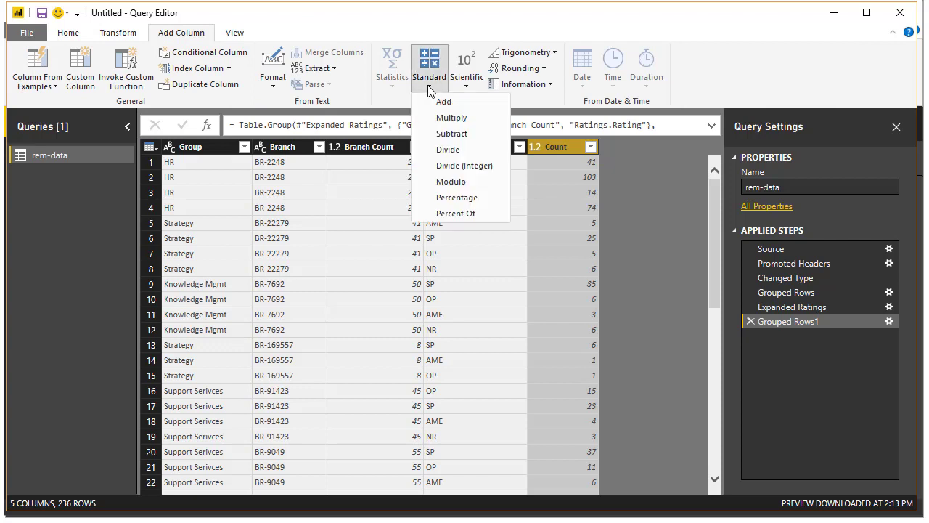
click(488, 214)
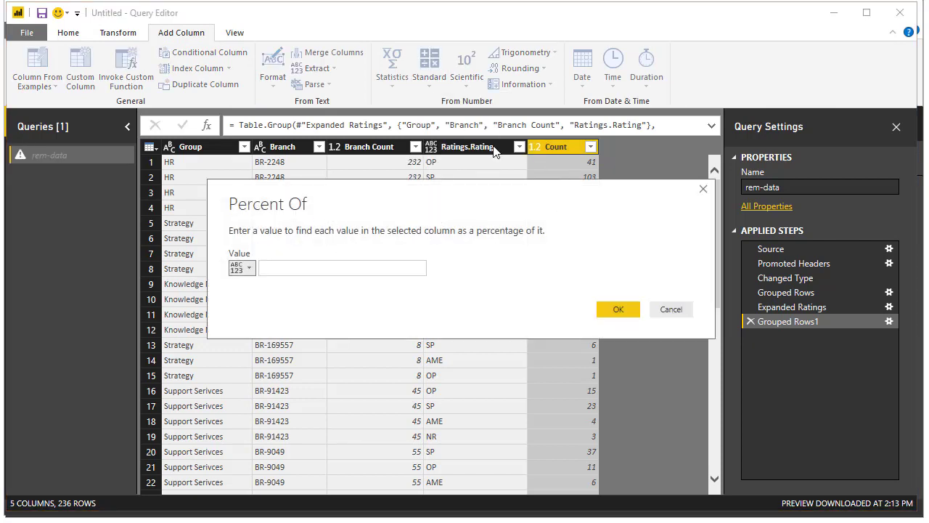
click(245, 269)
click(246, 303)
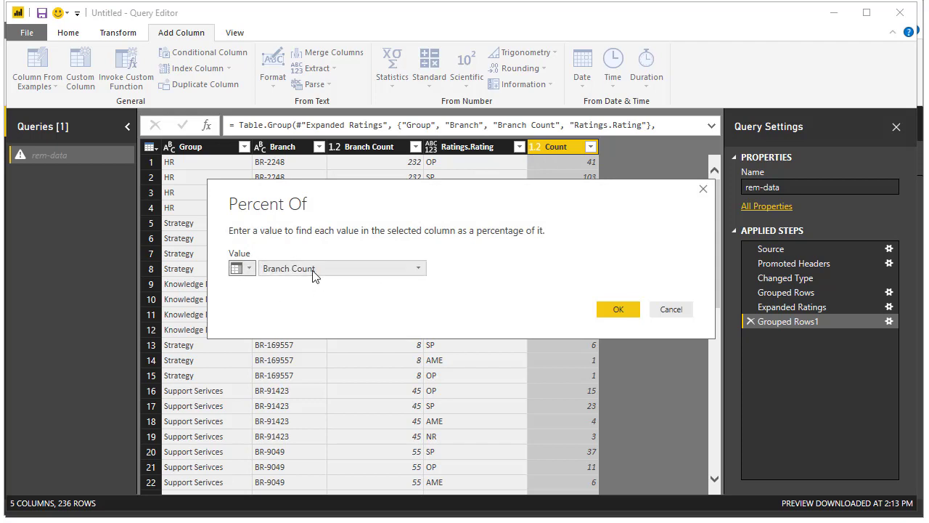
click(617, 309)
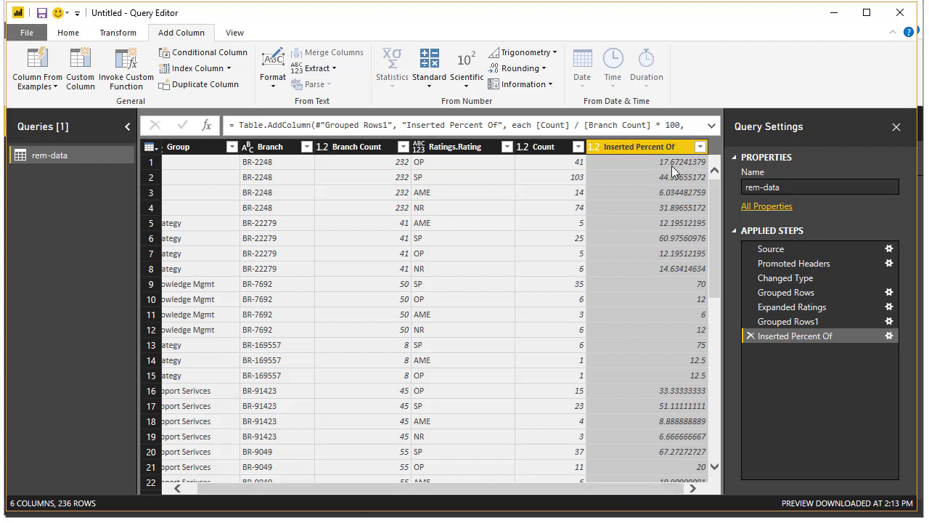
- Try a divide-by-100 column, then delete that extra division step
click(430, 85)
click(462, 151)
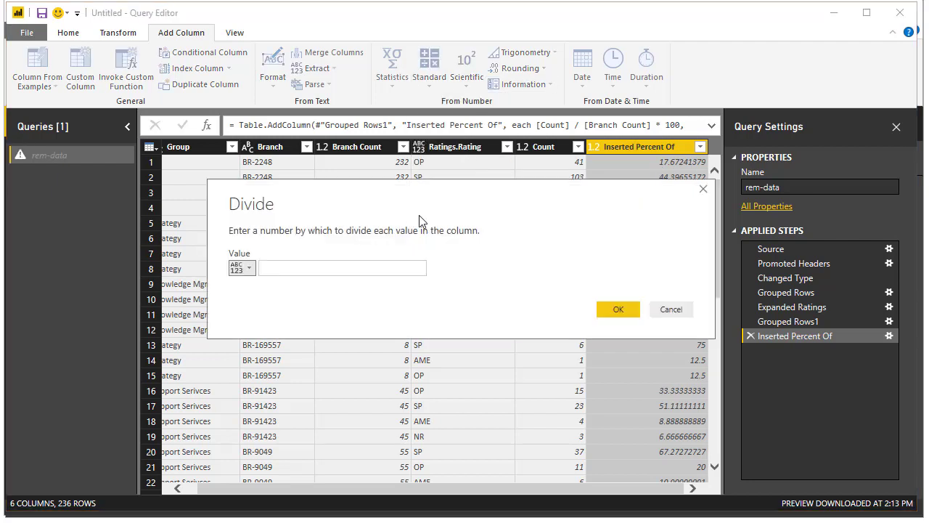
click(355, 266)
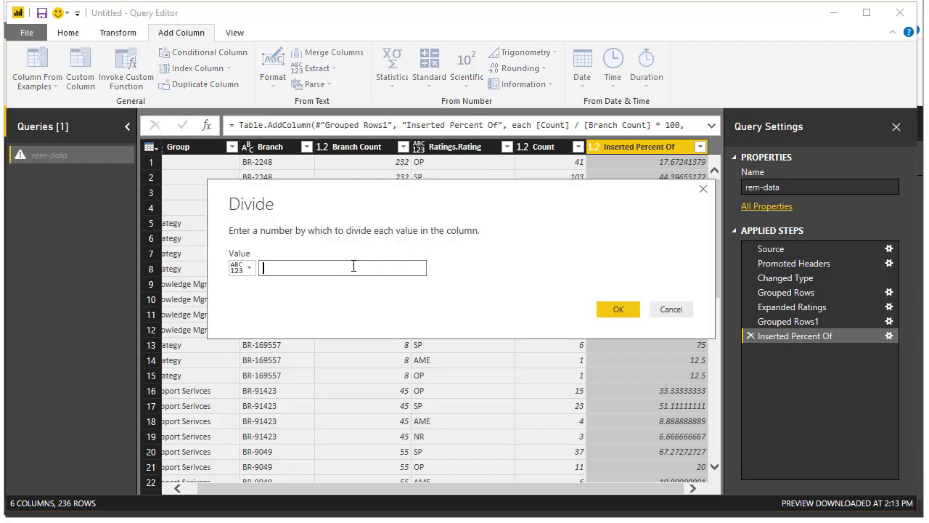
text(100)
key(Return)
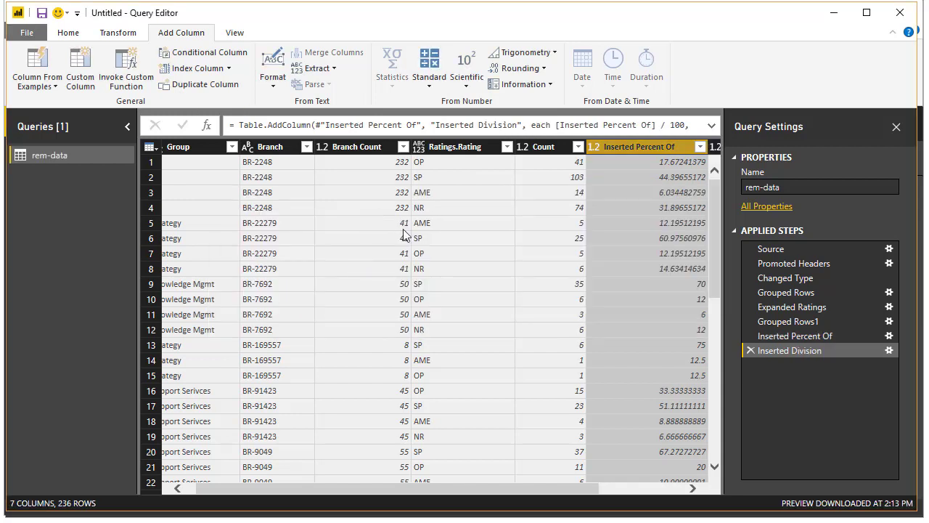
click(692, 487)
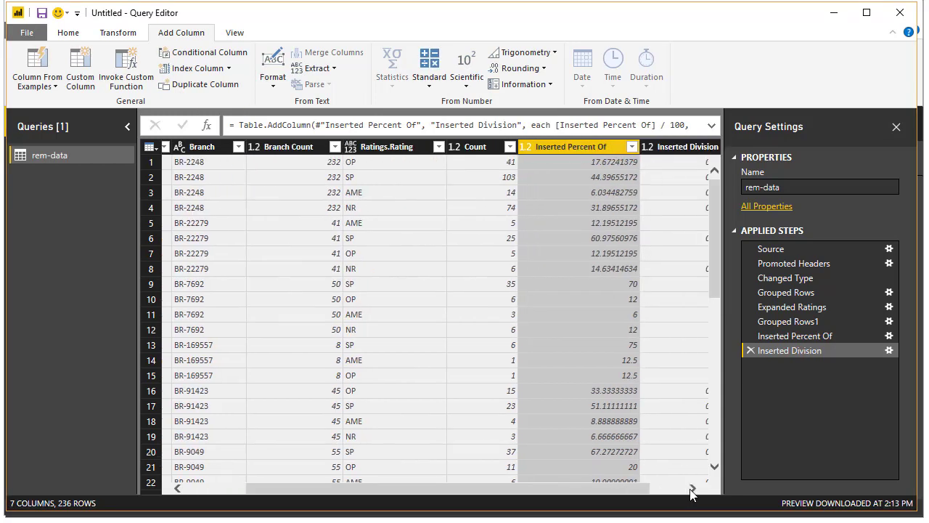
click(692, 487)
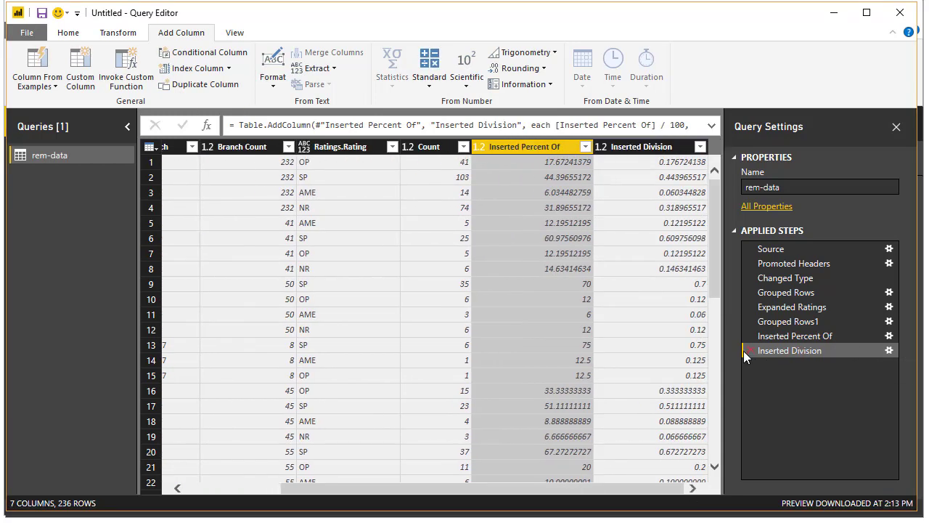
key(Delete)
- Divide the Inserted Percent Of column by 100 in place
click(119, 33)
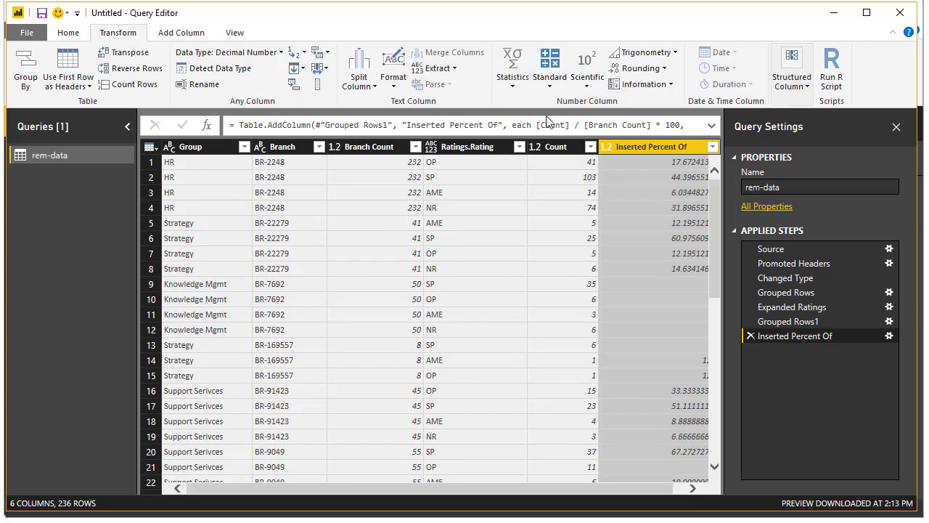
click(549, 72)
click(573, 150)
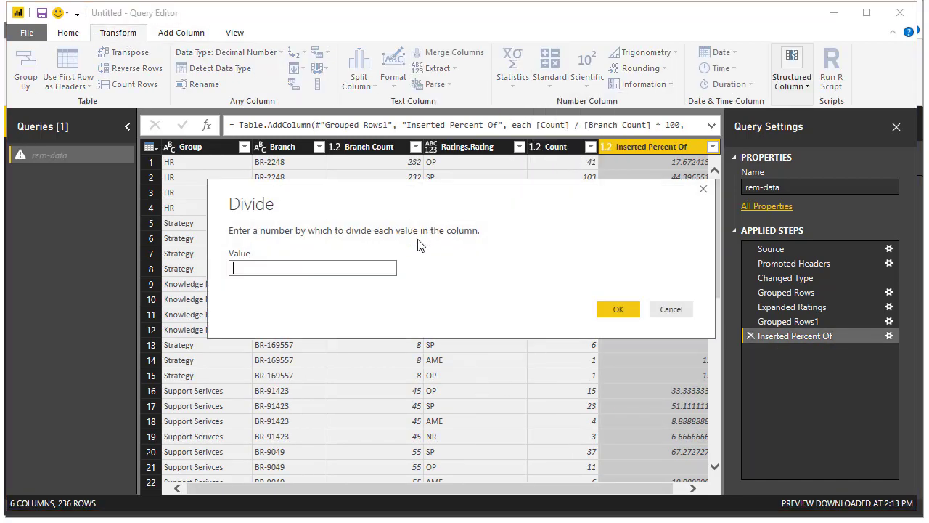
text(100)
key(Return)
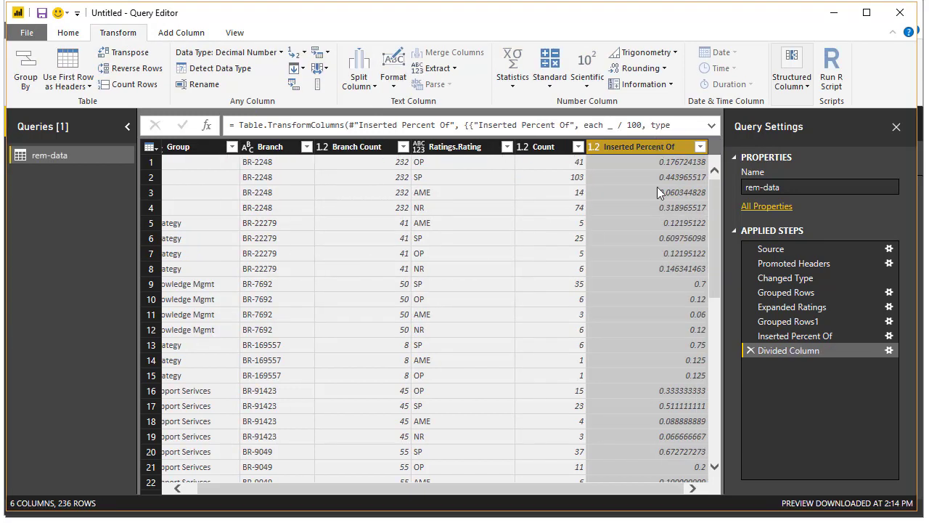
- Set the column's type to Percentage and rename it Pct
right_click(622, 147)
mouse_move(704, 280)
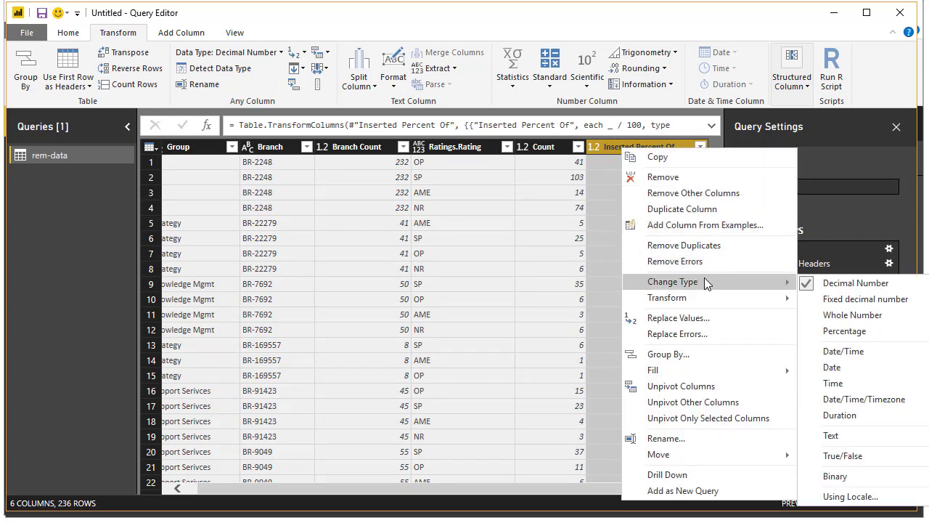
click(845, 331)
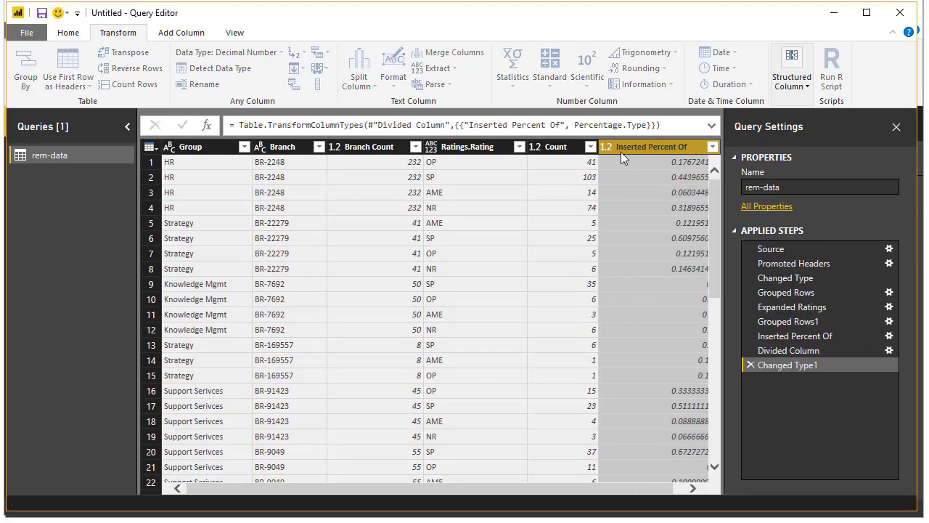
double_click(621, 147)
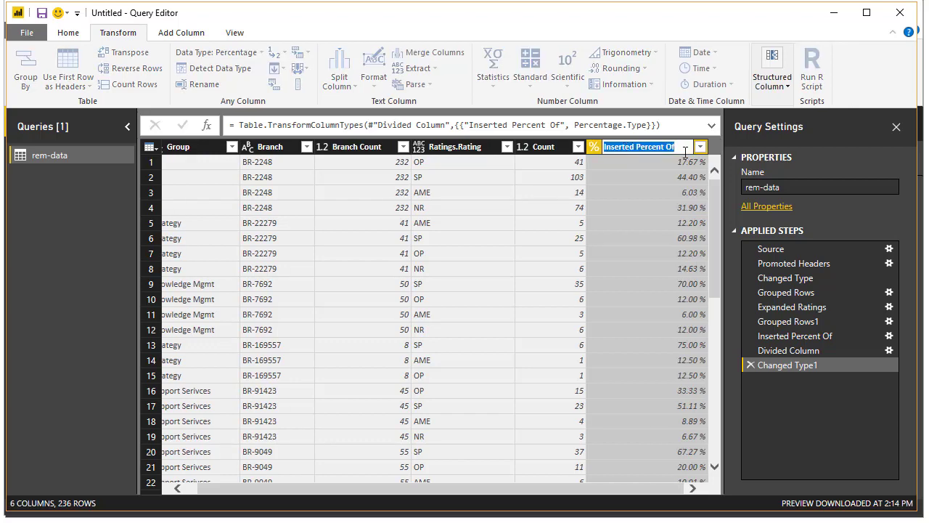
text(Pct)
key(Return)
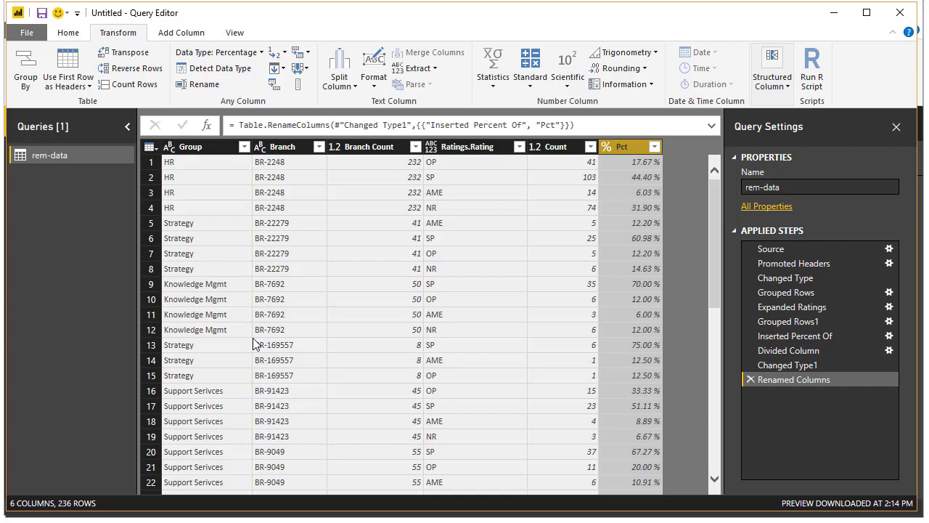
- Drag Ratings.Rating beside Branch and trim its name to Rating
drag(471, 147, 343, 147)
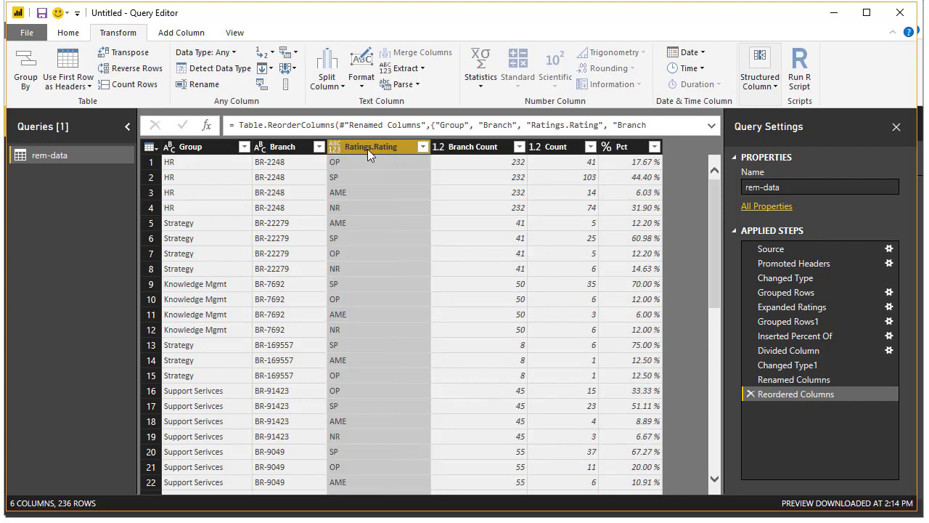
double_click(371, 149)
click(374, 147)
key(BackSpace)
key(BackSpace)
key(BackSpace)
key(BackSpace)
key(BackSpace)
key(BackSpace)
key(BackSpace)
key(BackSpace)
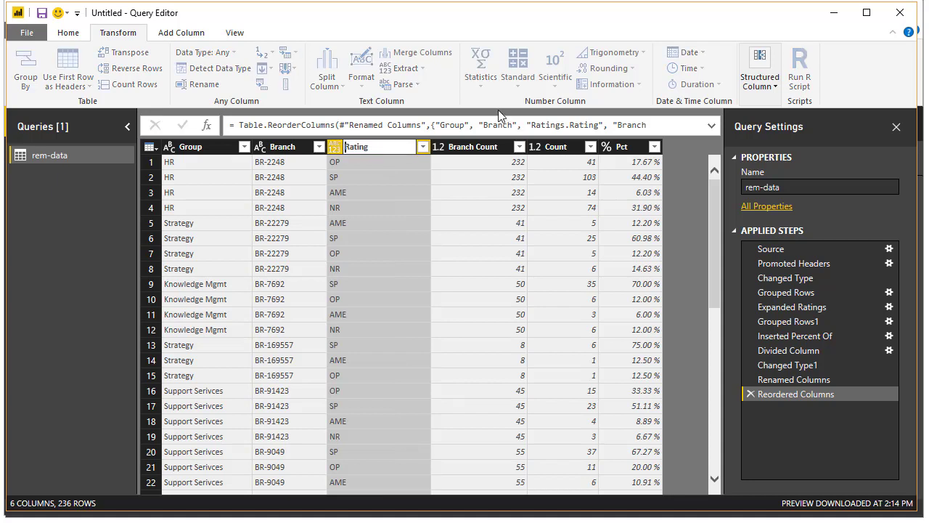
key(Return)
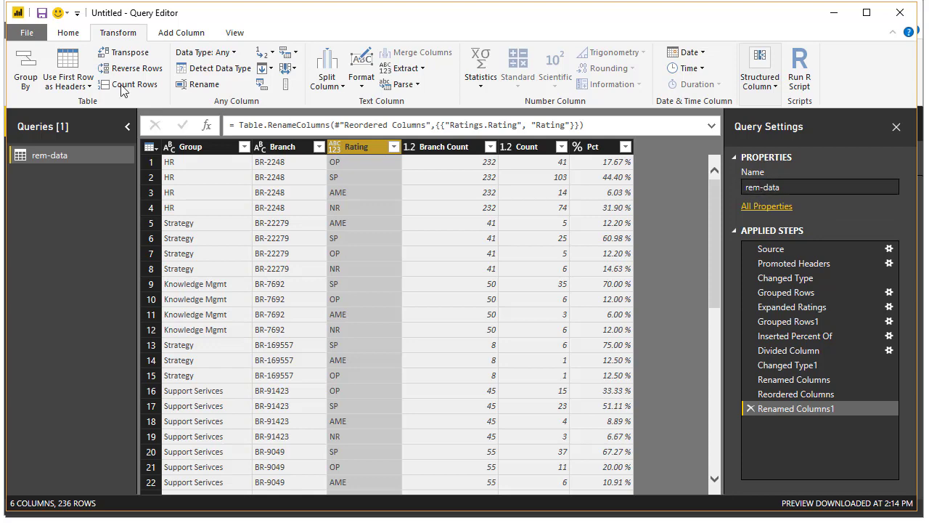
click(58, 35)
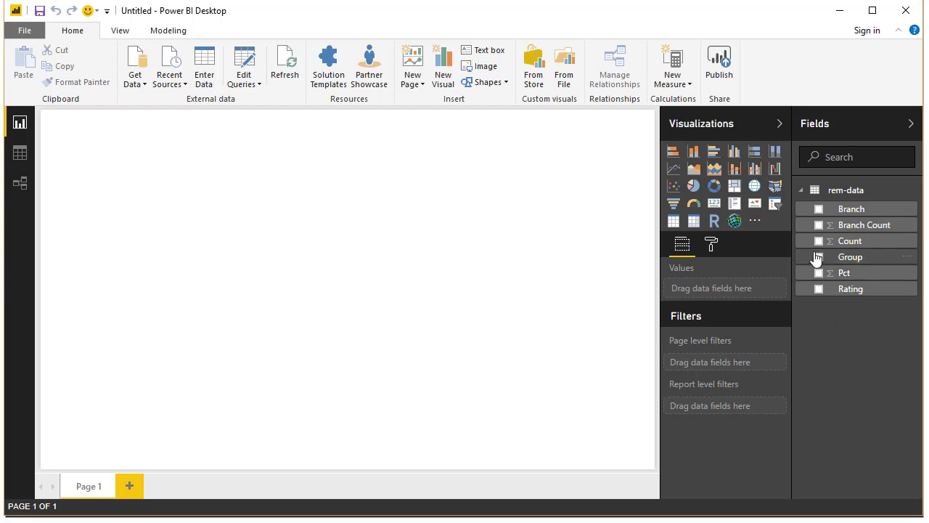
- Add an R script visual, enable script visuals, widen it across the page and shift it down
click(715, 222)
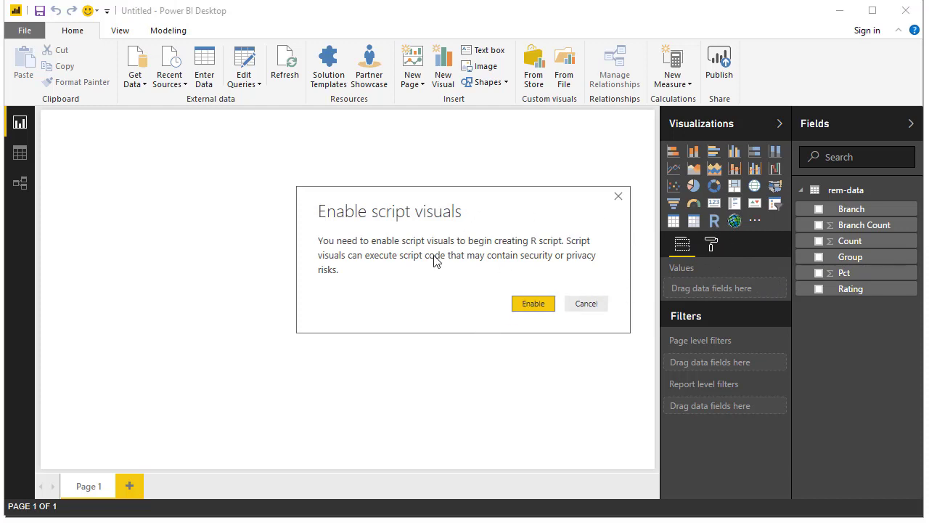
click(535, 305)
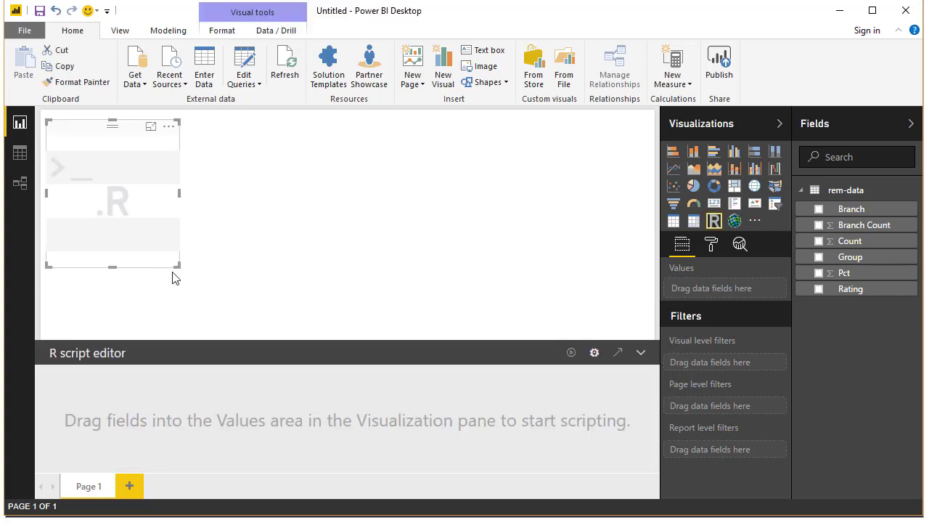
drag(177, 266, 597, 278)
drag(400, 132, 397, 165)
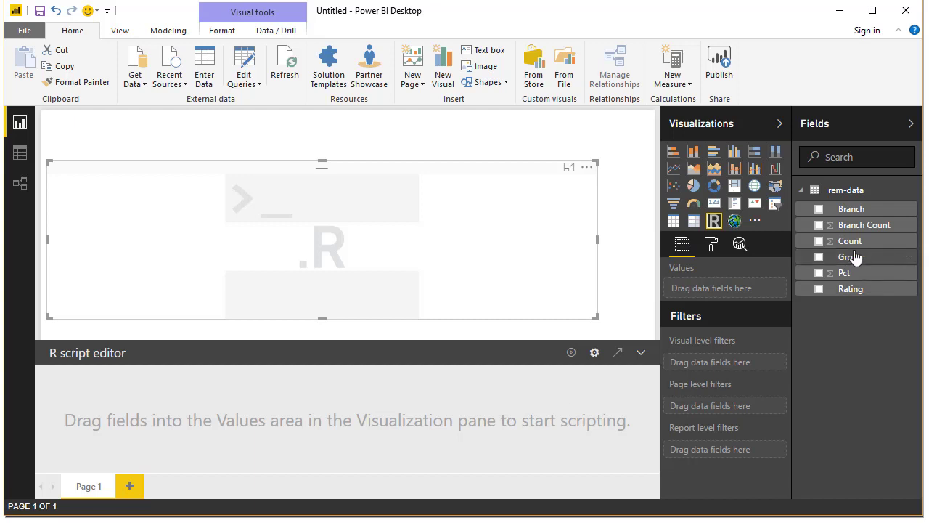
- Add Branch, Group, Rating and Pct to the R visual, dismiss the duplicate-rows warning, and put Group first
click(819, 210)
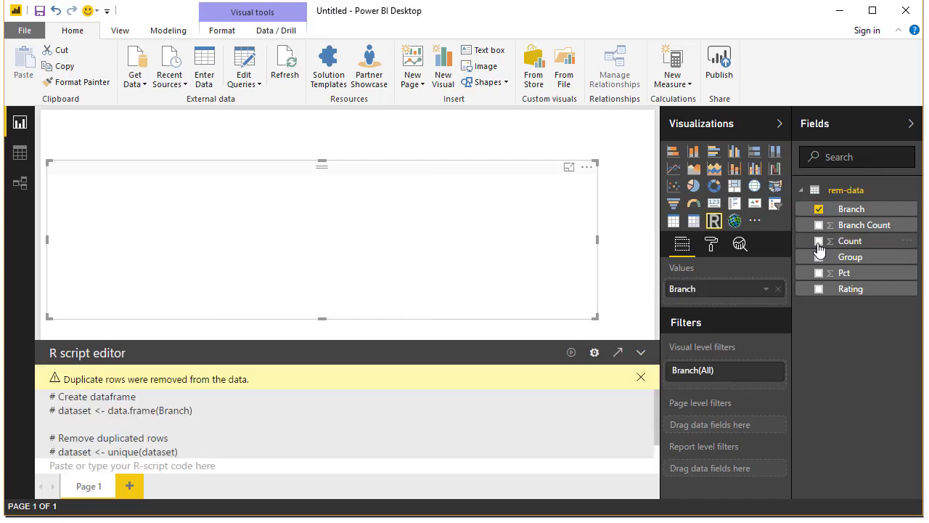
click(819, 259)
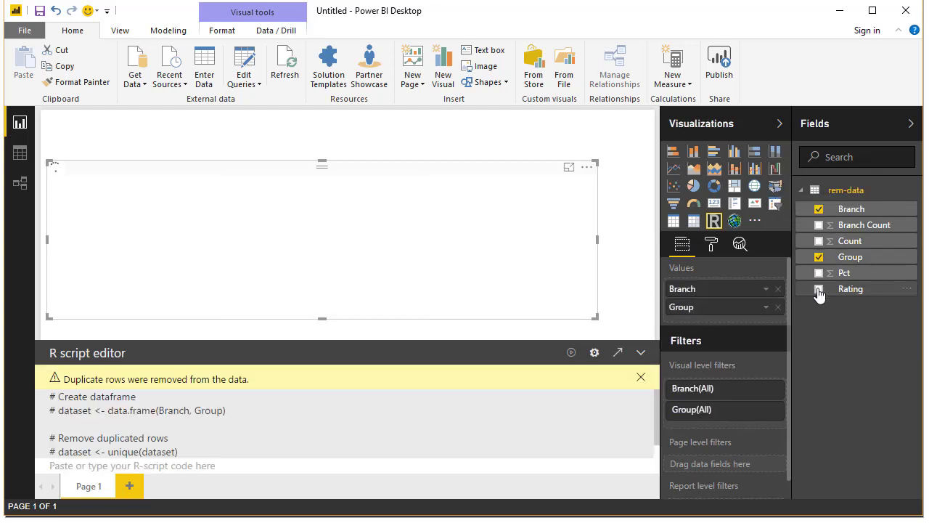
click(820, 288)
click(818, 273)
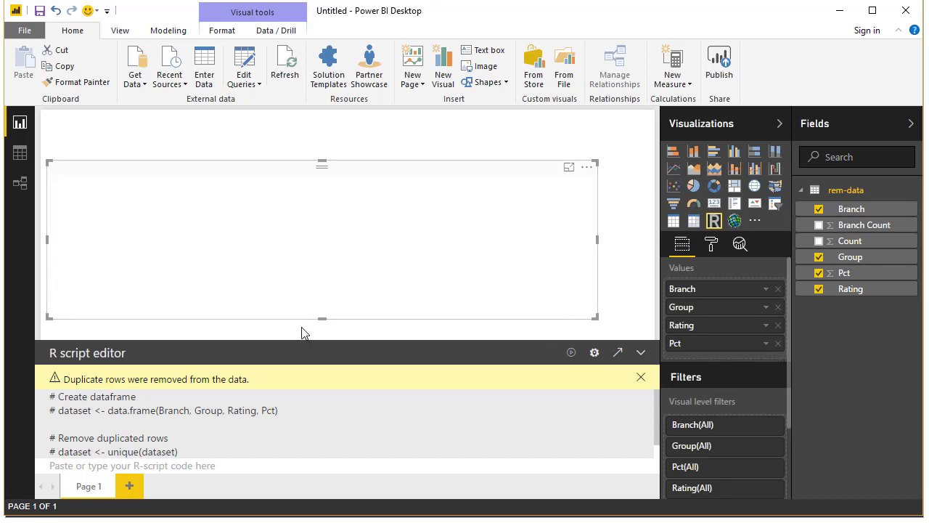
drag(349, 338, 353, 292)
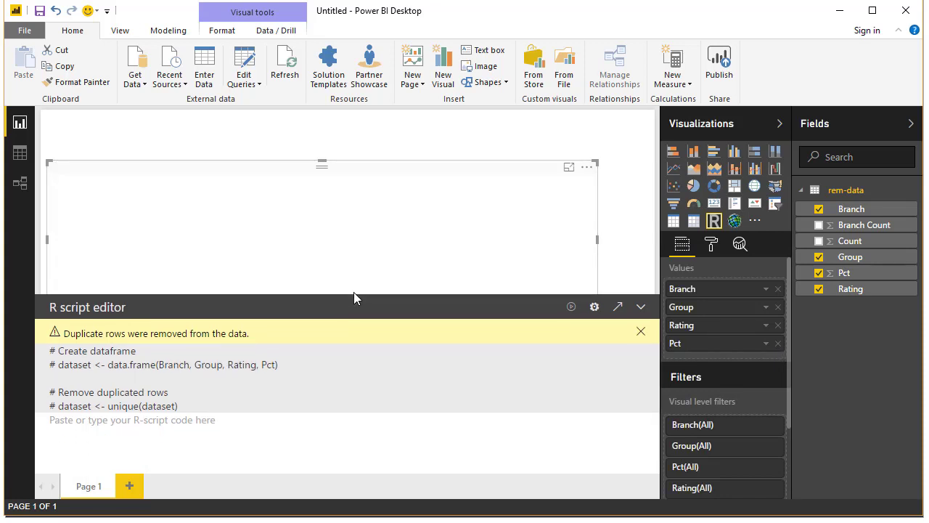
click(641, 332)
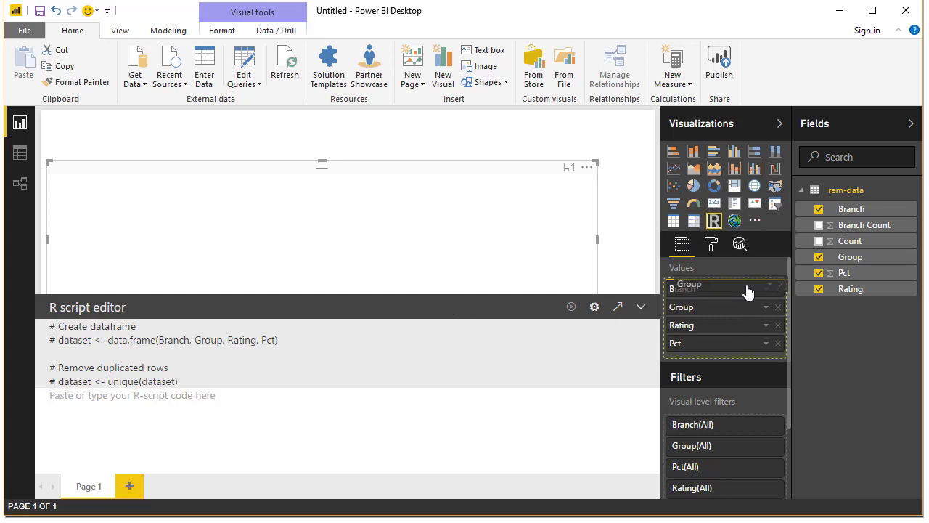
drag(747, 292, 747, 292)
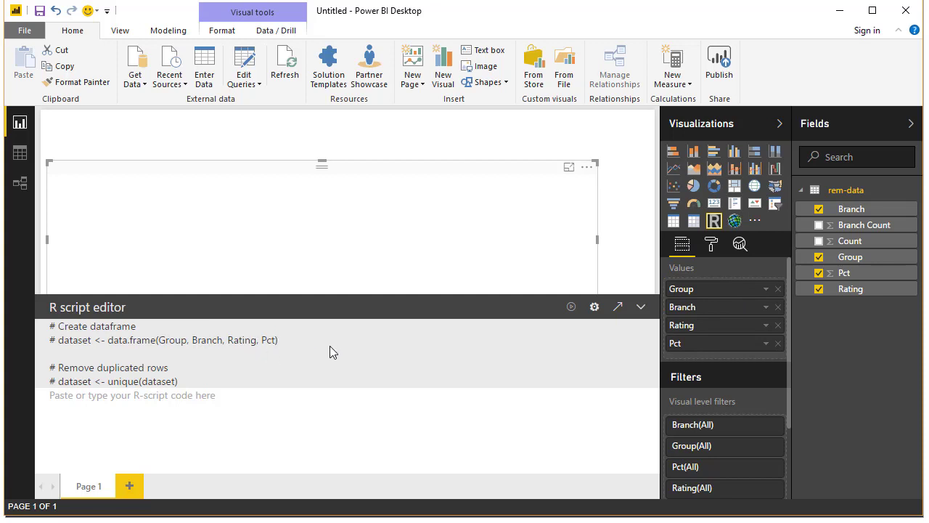
- Enter library(tidyverse) as the first line of the R script
click(207, 399)
text(ggplot)
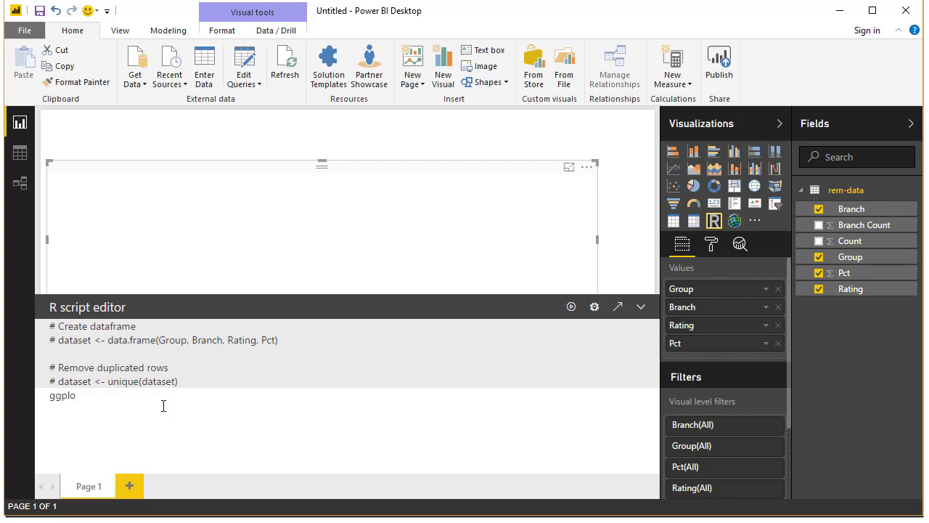
key(shift+Home)
key(BackSpace)
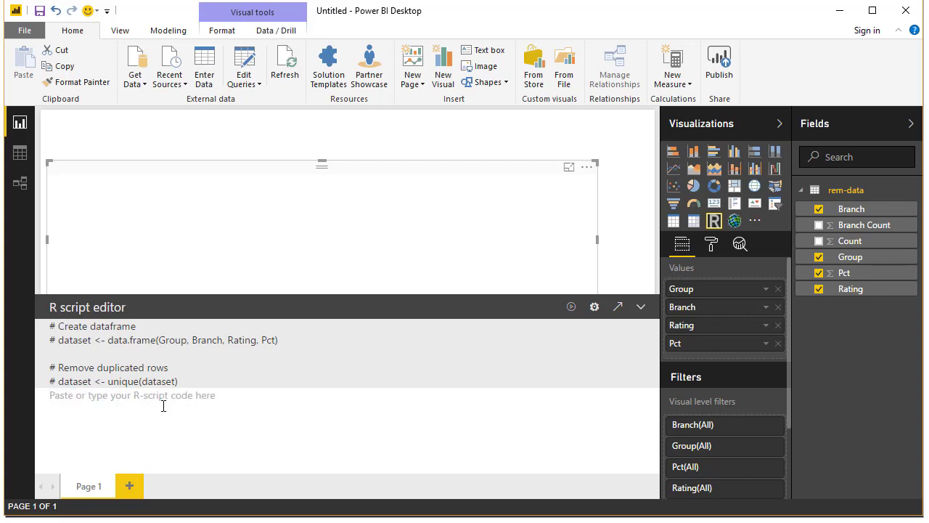
text(library)
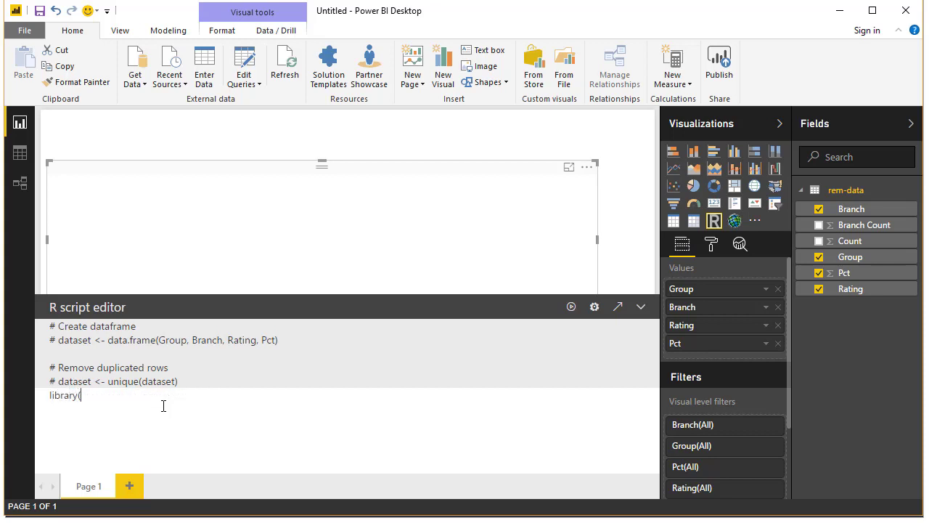
text((tidyverse)
- Copy the selected ggplot code from the panel-gen.r.txt file in Notepad
key(alt+Tab)
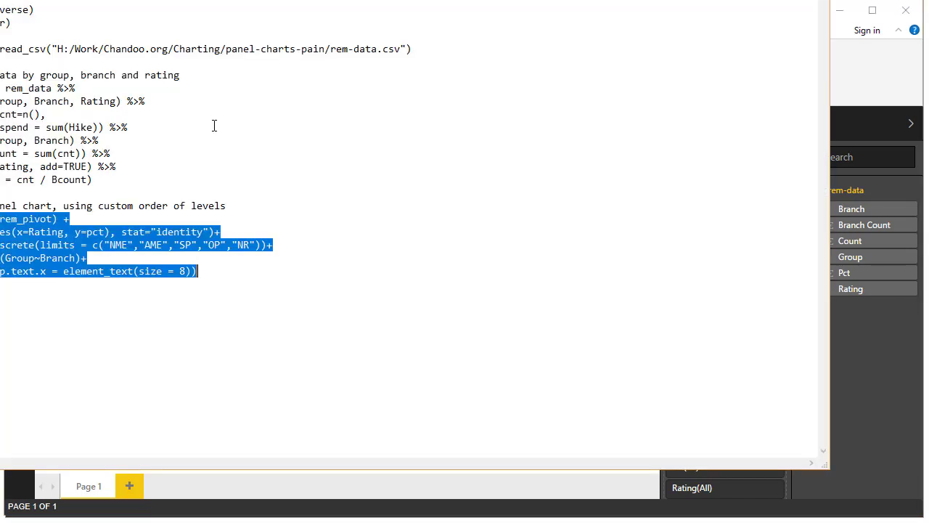
drag(7, 1, 178, 29)
right_click(169, 302)
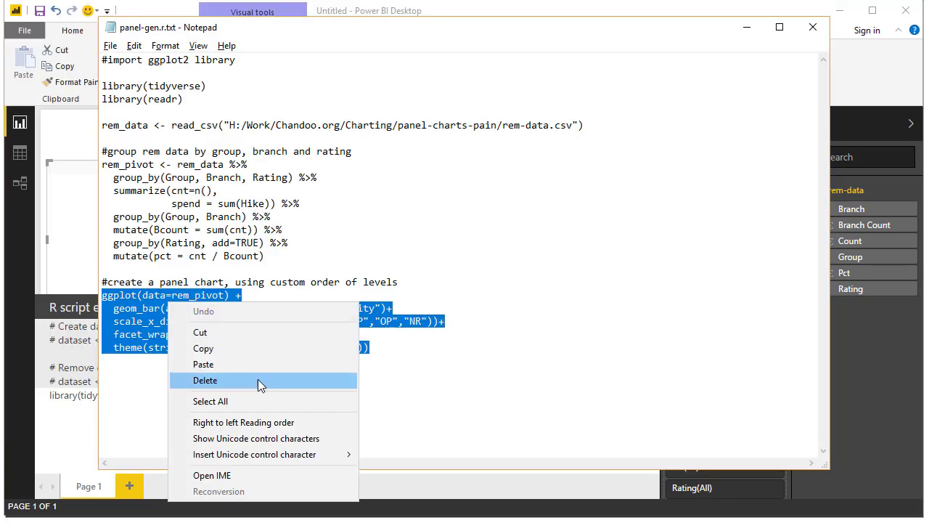
click(247, 351)
- Paste the ggplot code into the R script, replace rem_pivot with dataset, and run it
key(alt+Tab)
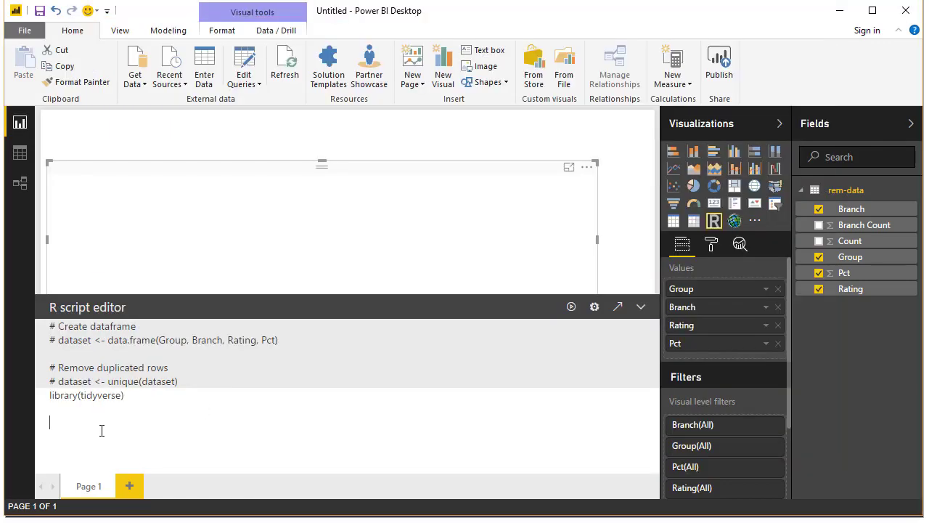
key(ctrl+v)
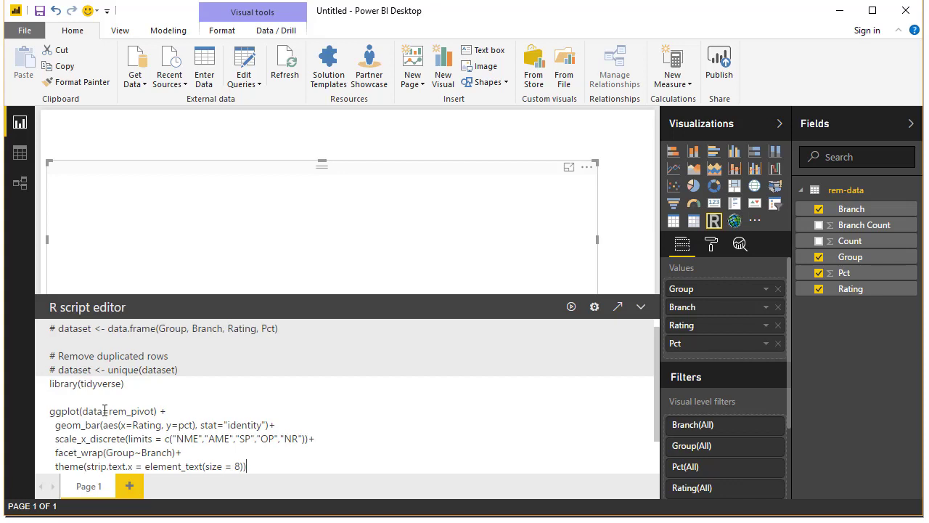
double_click(112, 410)
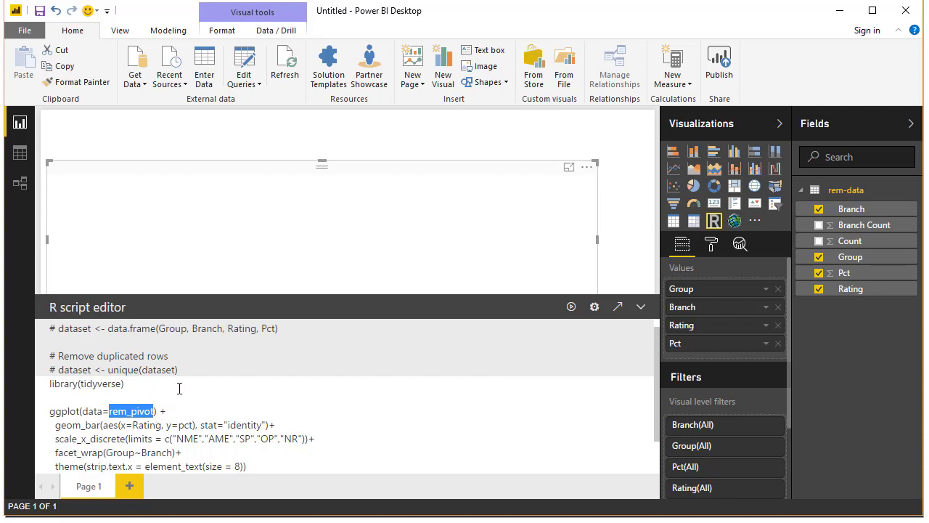
text(dataset)
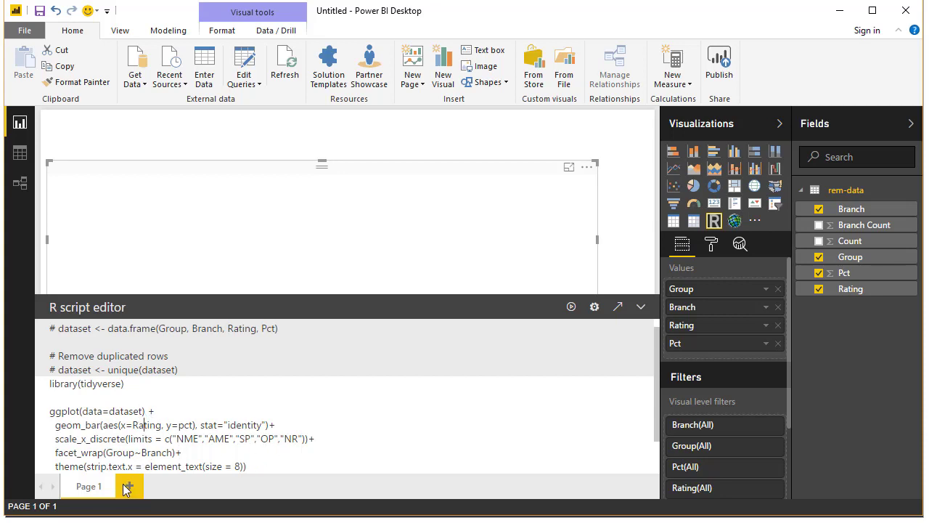
click(116, 453)
scroll(309, 460, down, 3)
scroll(311, 461, up, 4)
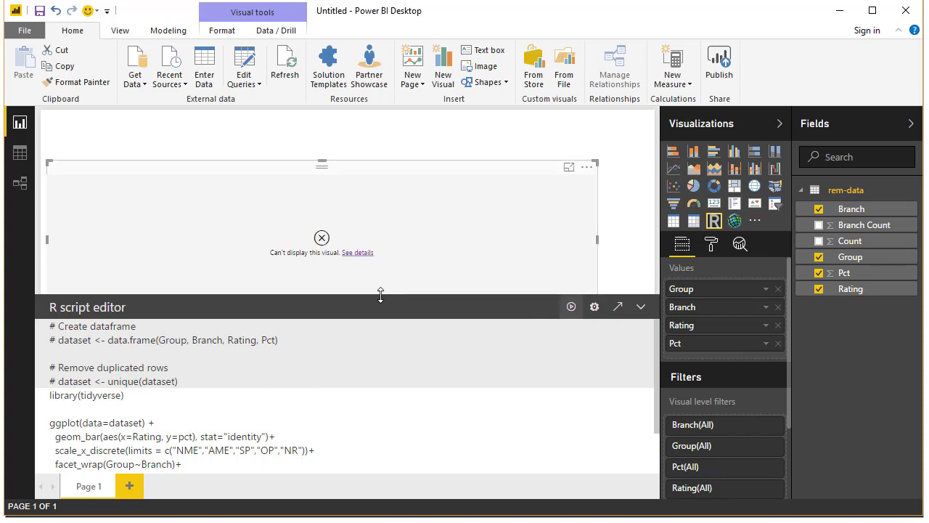
- Review the visual's error details showing object 'pct' not found, then close them
click(358, 254)
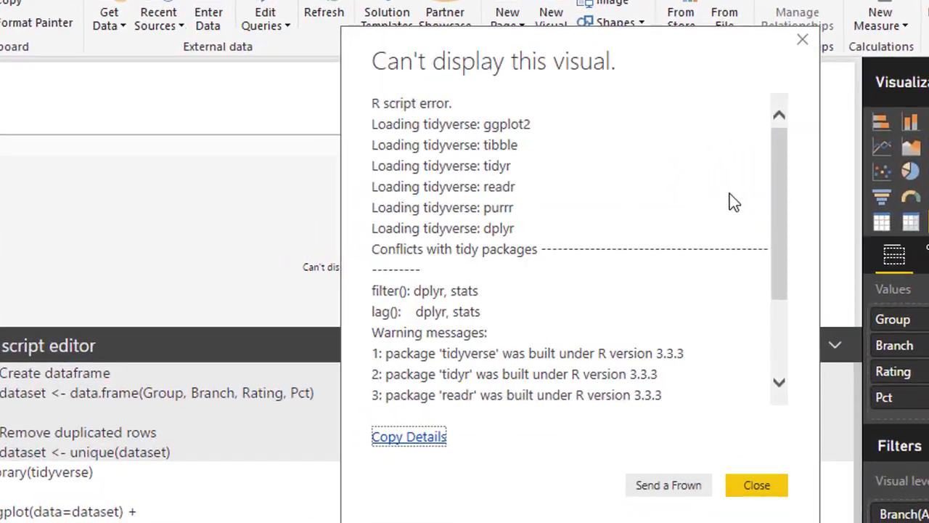
drag(780, 211, 775, 334)
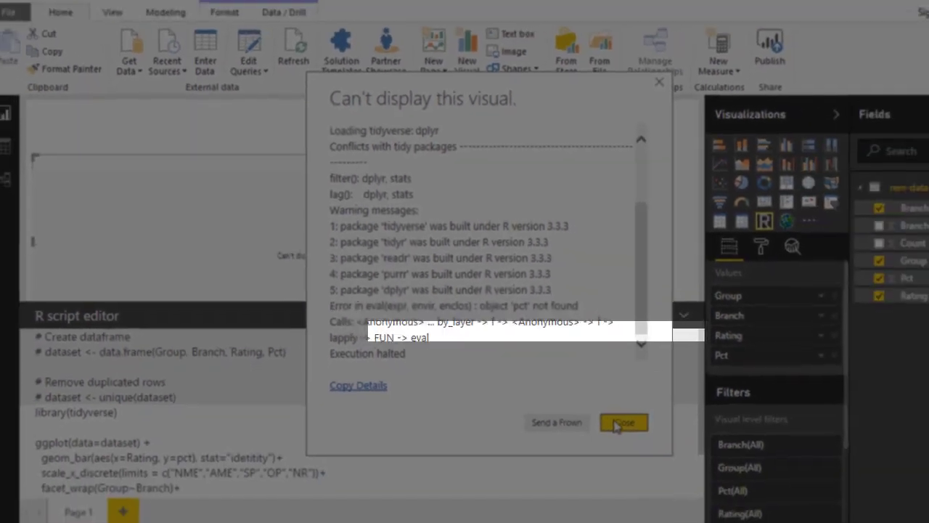
click(623, 423)
- Change y=pct to y=Pct in geom_bar and rerun the R script
click(282, 450)
scroll(281, 450, down, 2)
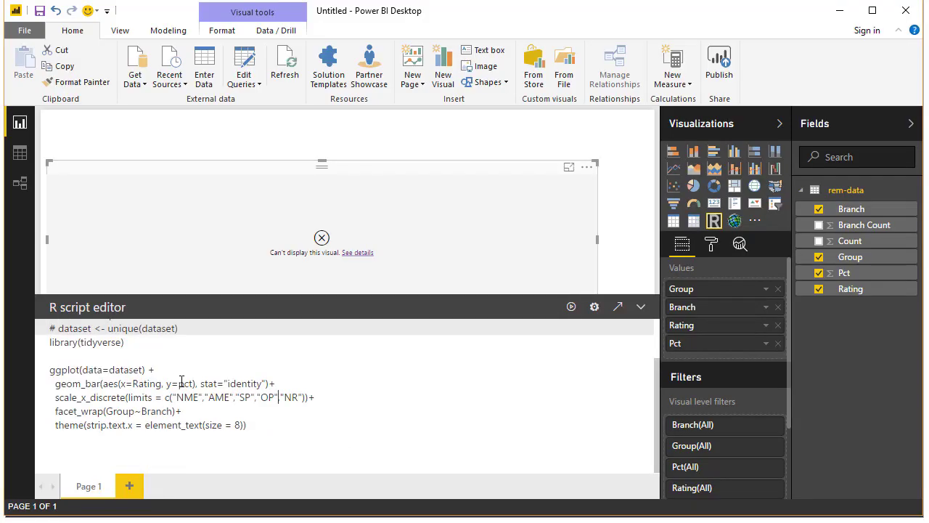
double_click(182, 383)
text(P)
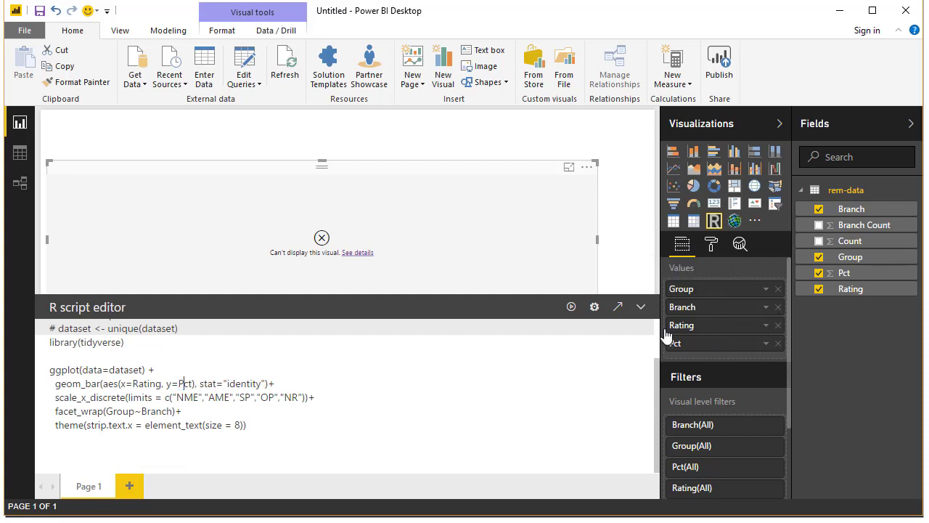
click(570, 307)
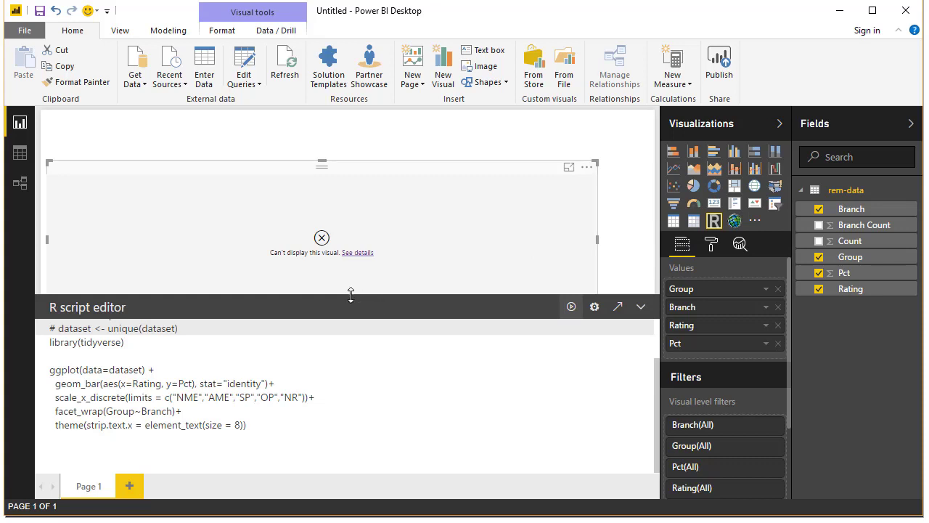
- Resize the R script editor around the rendered faceted chart and scroll the code back to the top
drag(350, 294, 348, 347)
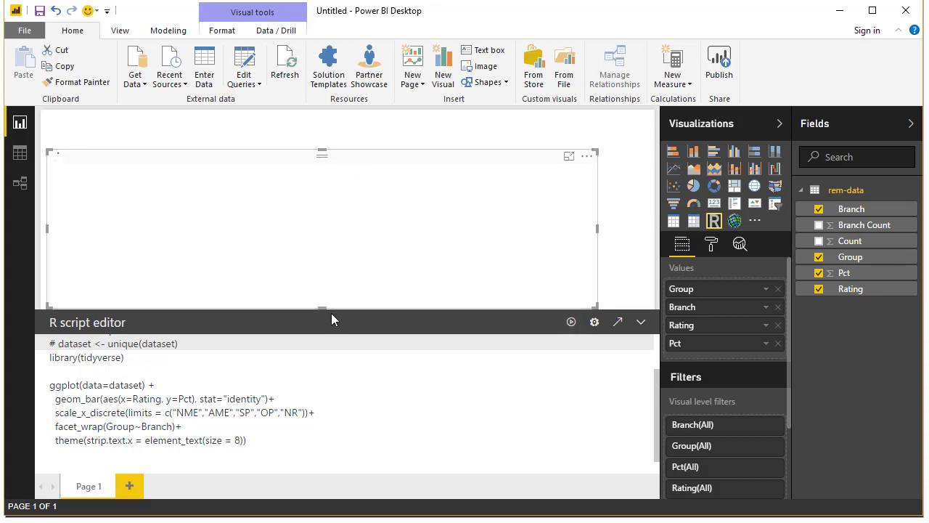
drag(331, 309, 332, 349)
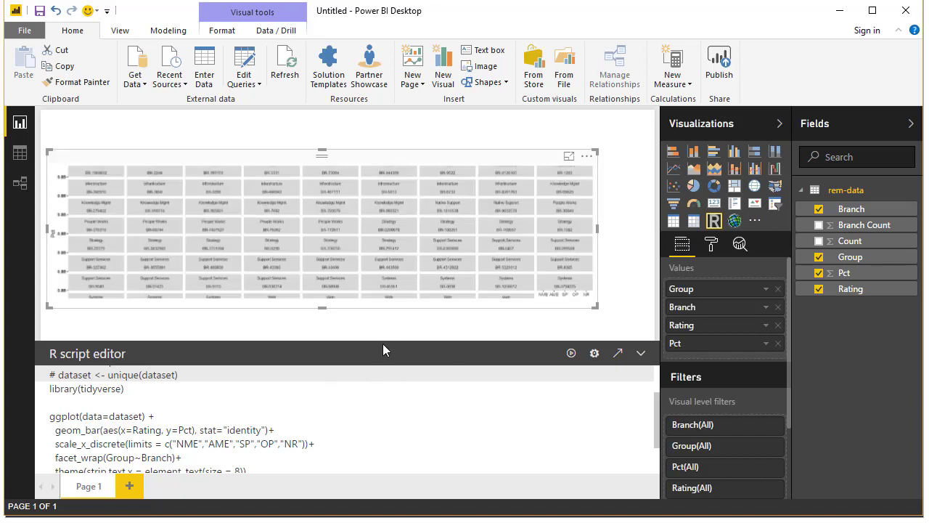
drag(385, 340, 392, 306)
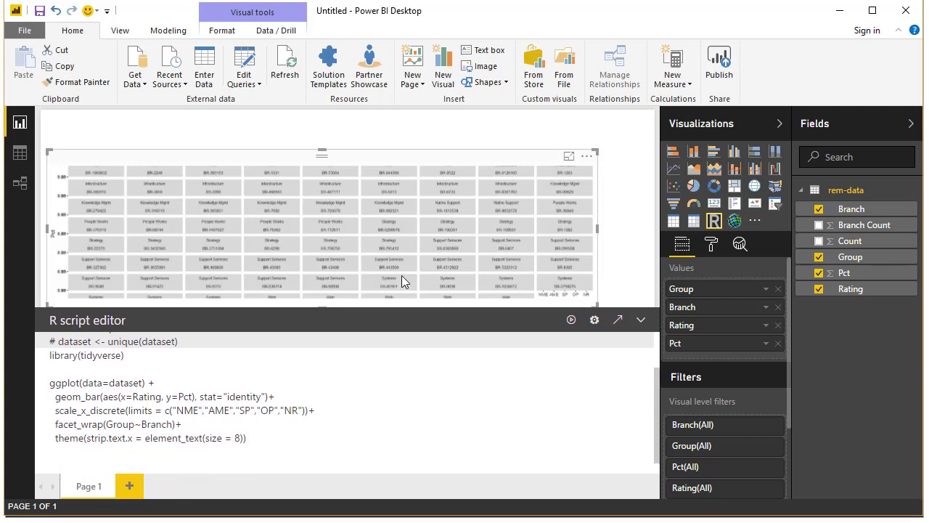
scroll(374, 391, up, 2)
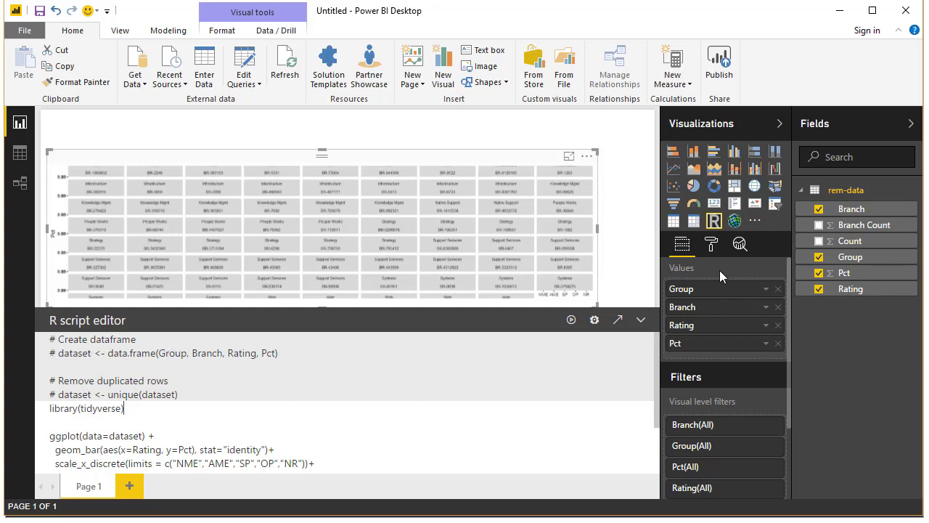
click(150, 407)
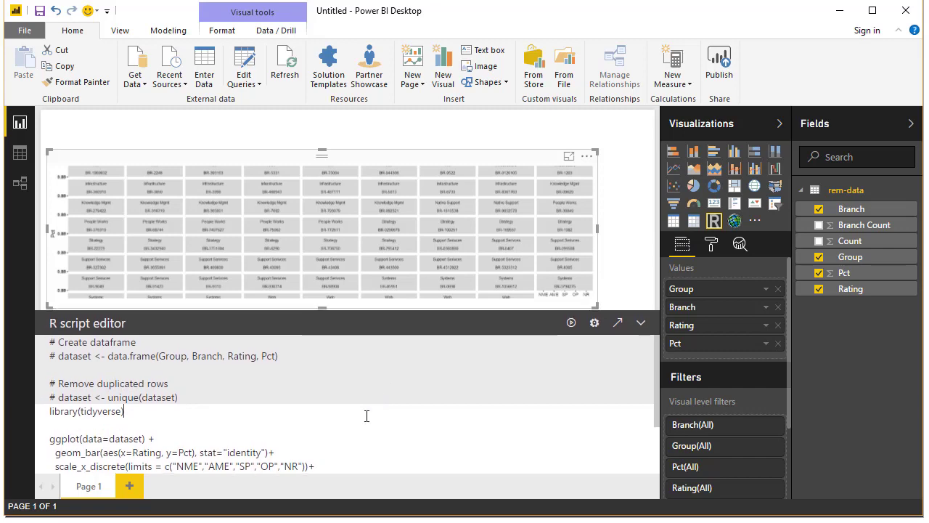
double_click(96, 30)
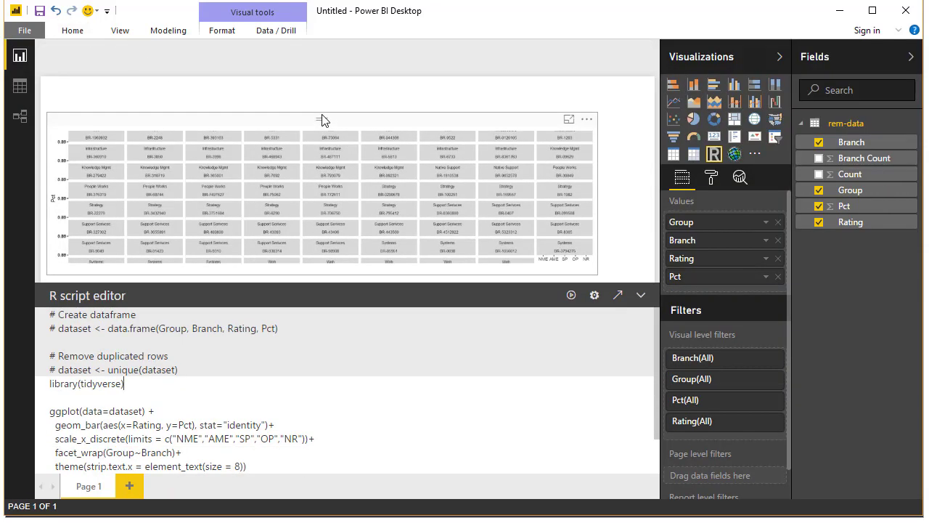
click(322, 120)
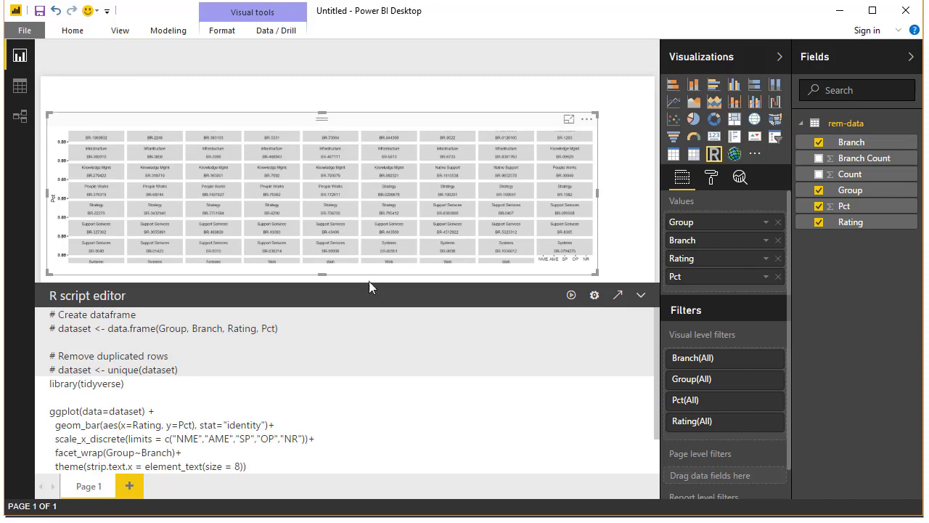
click(640, 298)
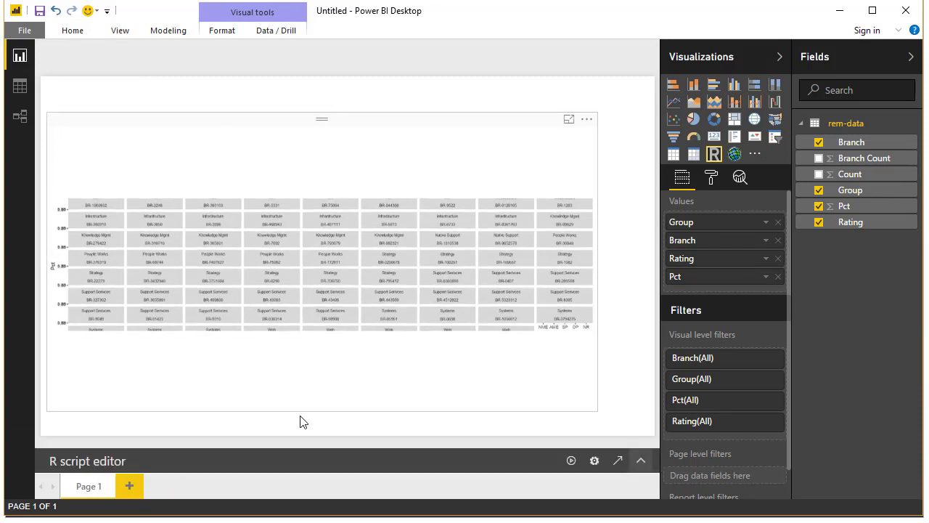
click(301, 421)
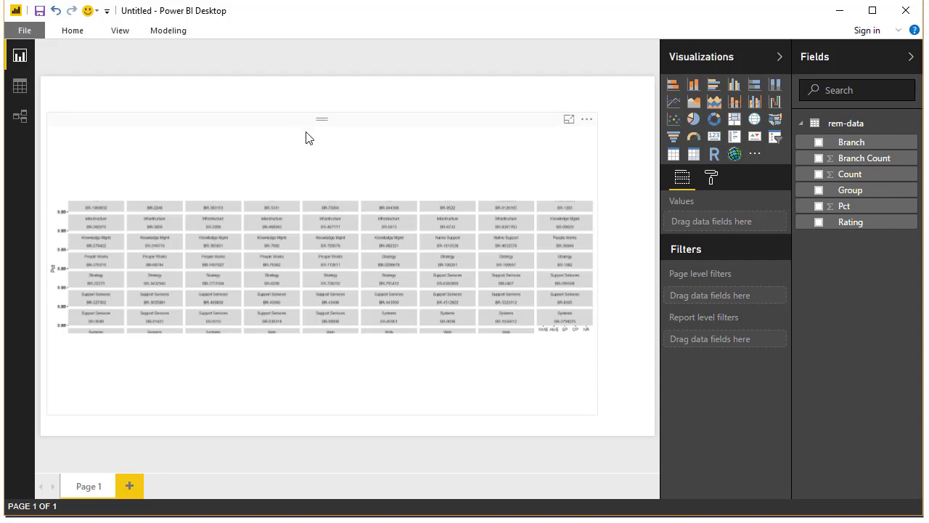
drag(324, 122, 326, 143)
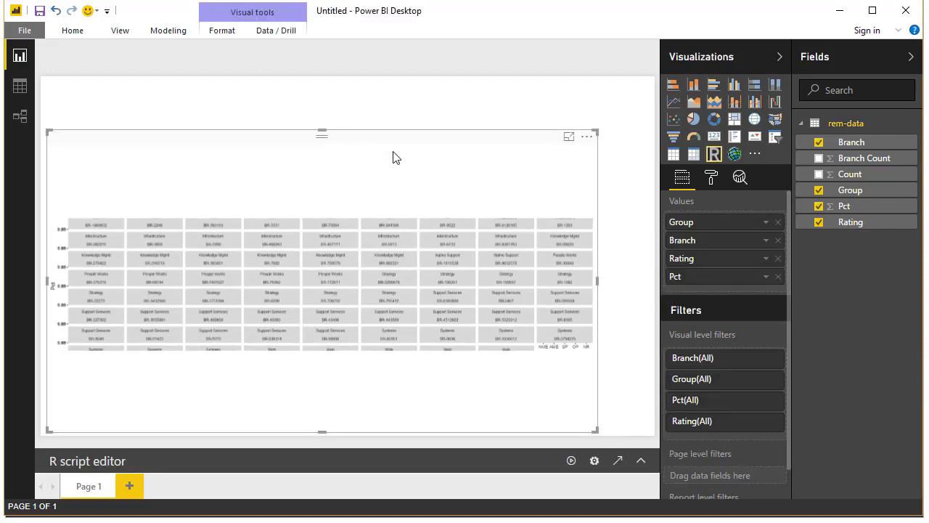
- Add a slicer as a wide, short strip at the page's top-left, using the Group field
click(574, 103)
click(778, 139)
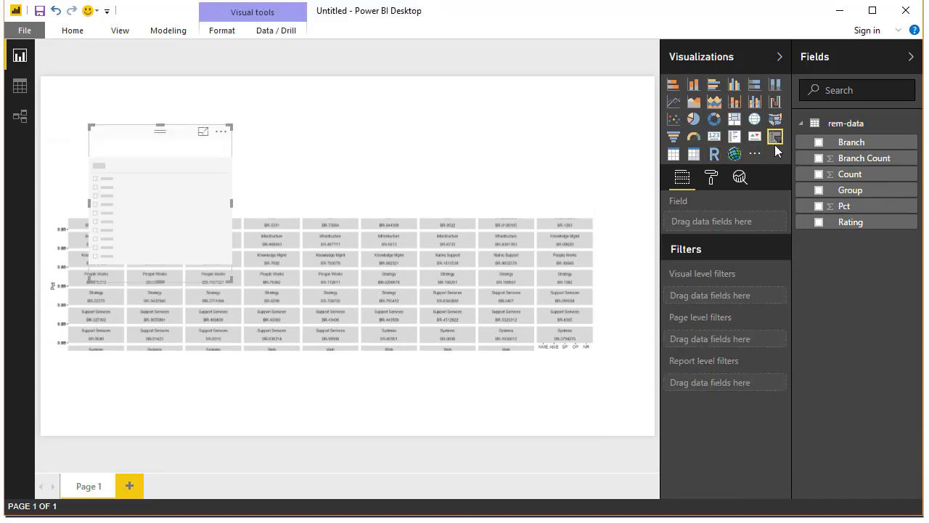
drag(120, 135, 79, 92)
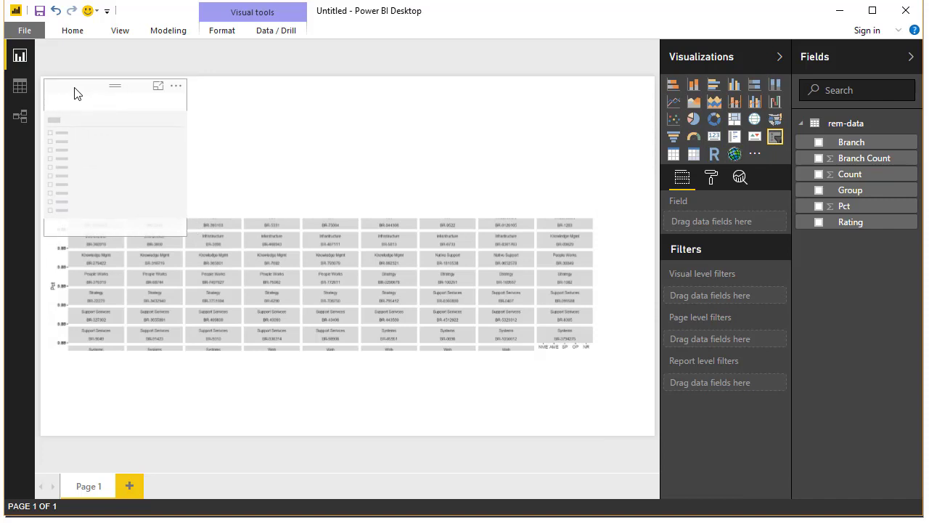
drag(186, 231, 593, 137)
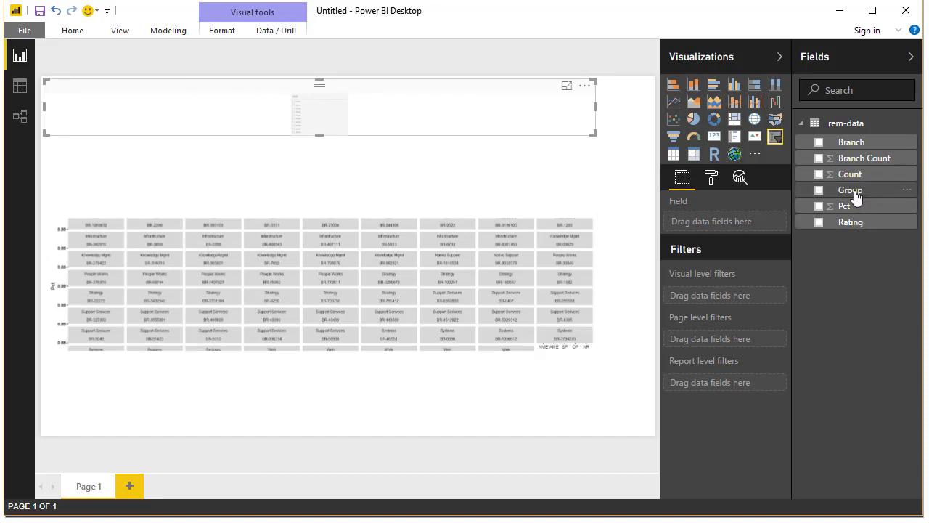
drag(856, 193, 442, 110)
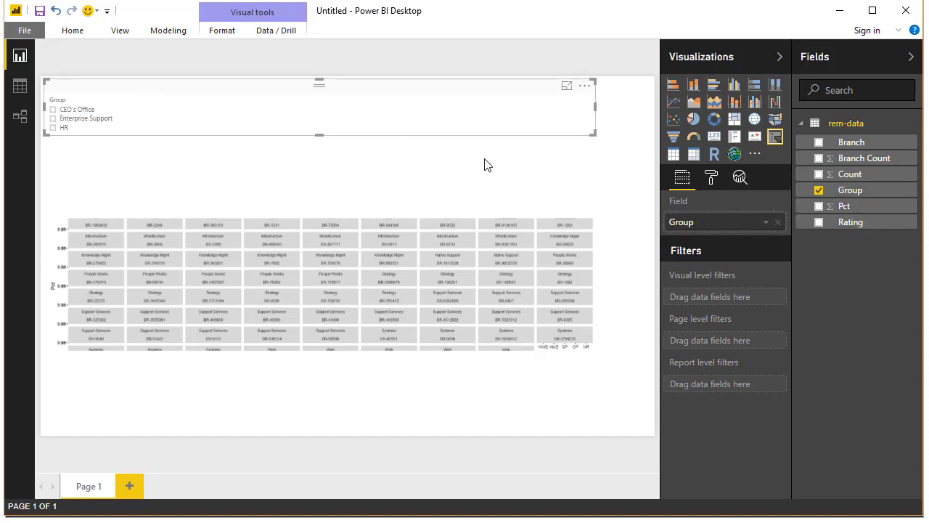
- Set the slicer's orientation to Horizontal and turn its header off
click(711, 179)
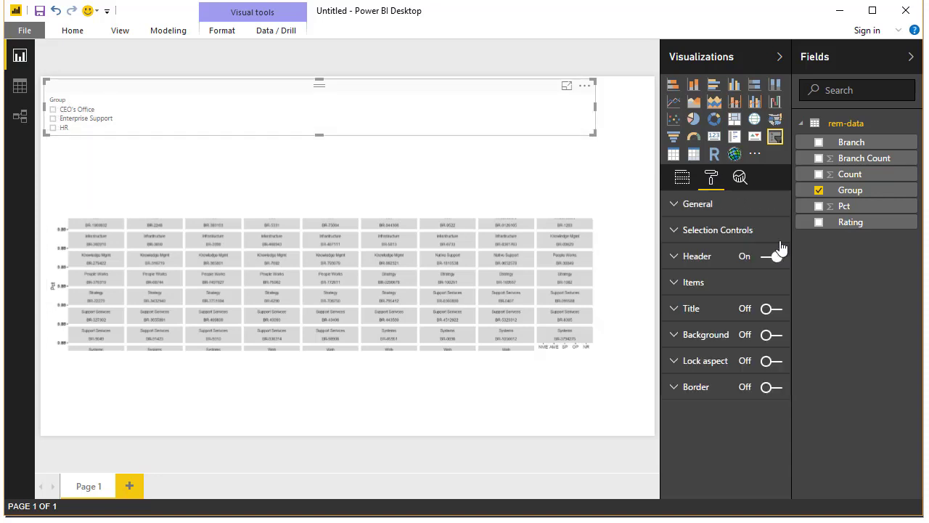
click(701, 205)
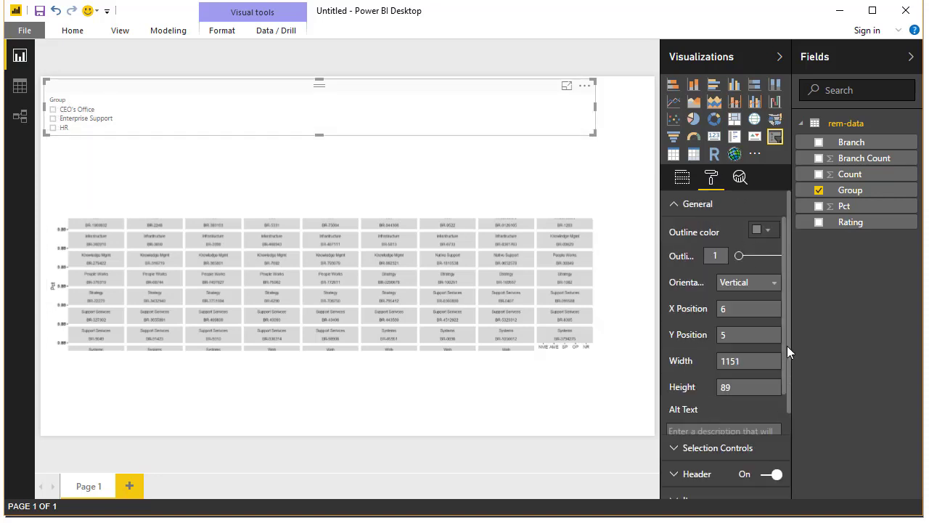
click(747, 283)
click(724, 311)
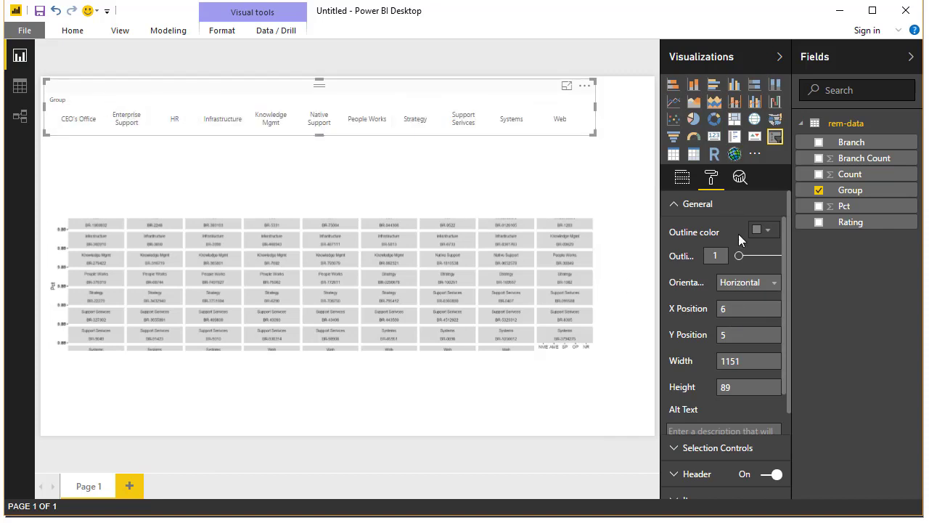
click(684, 204)
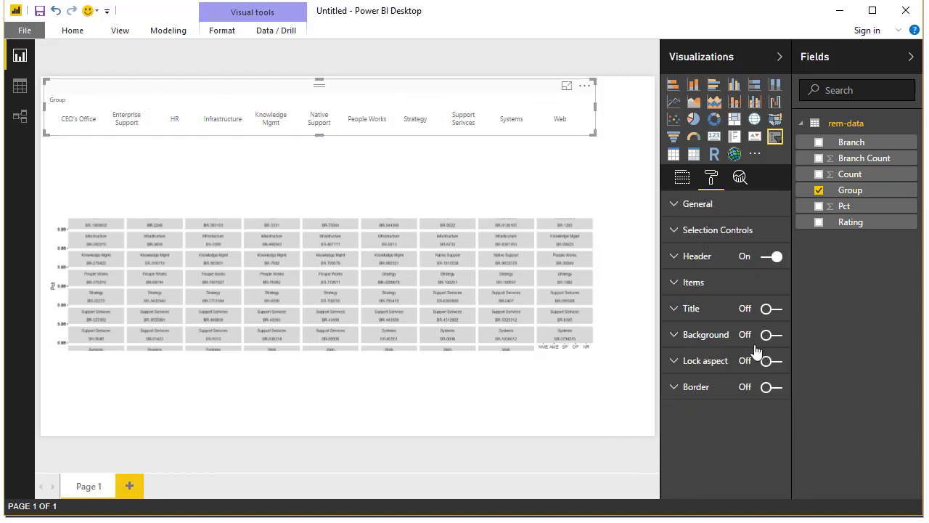
click(773, 256)
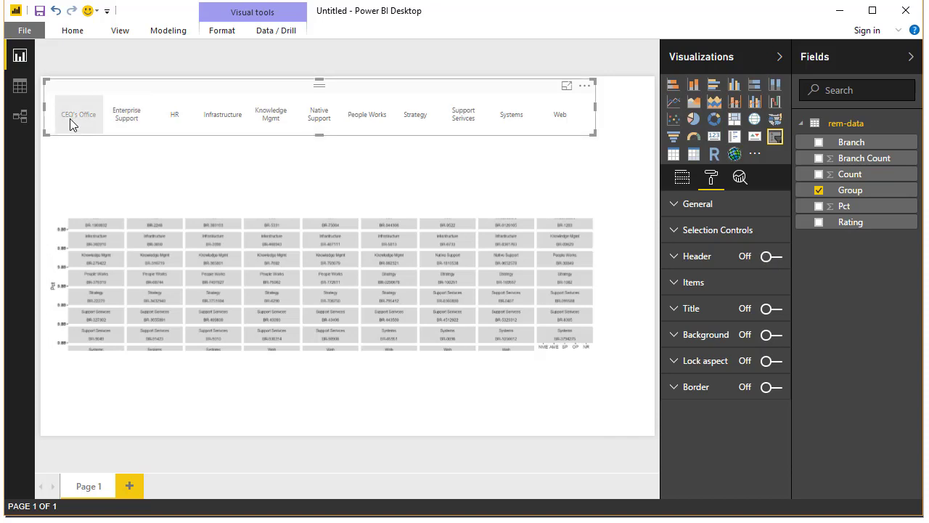
- Filter the slicer to Enterprise Support, then switch it to HR
click(137, 116)
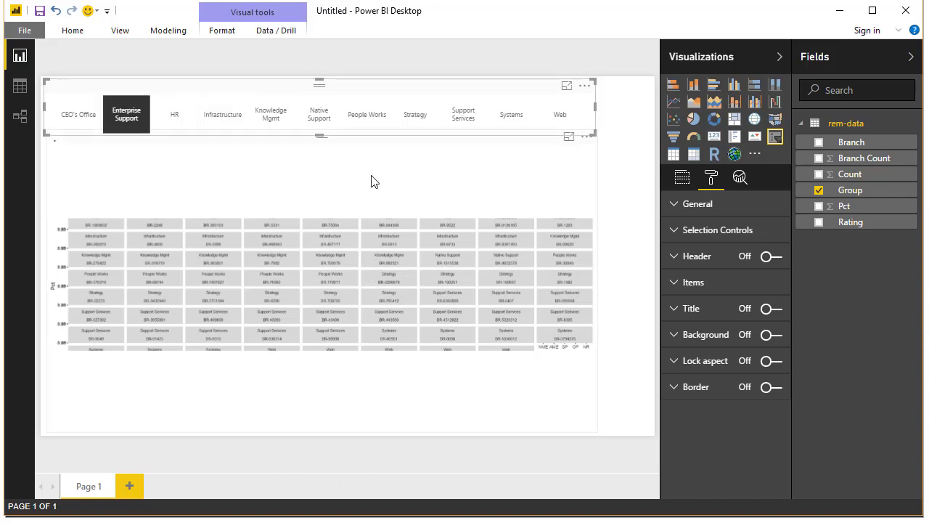
click(135, 122)
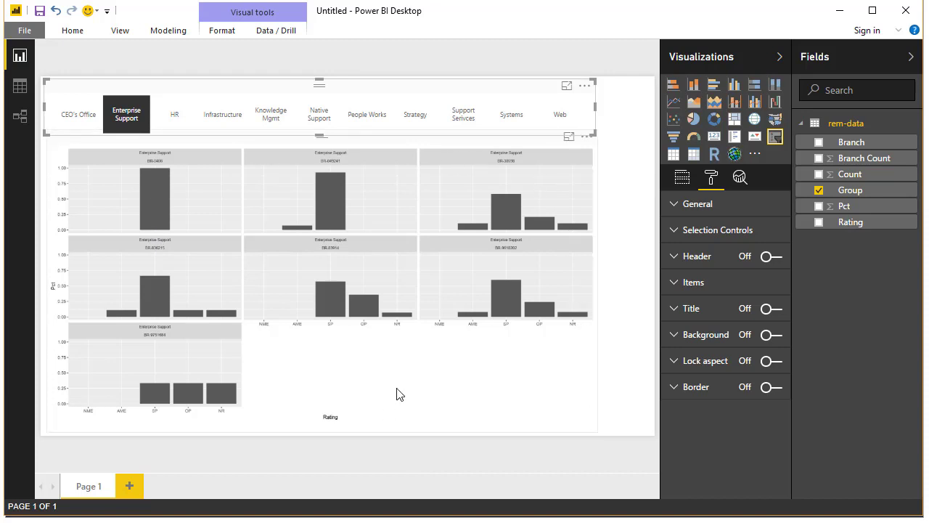
click(186, 117)
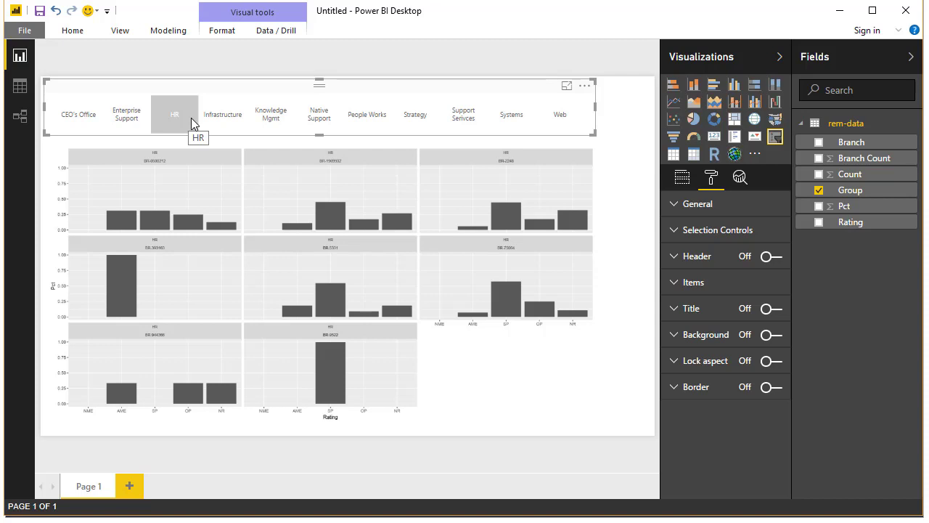
click(191, 118)
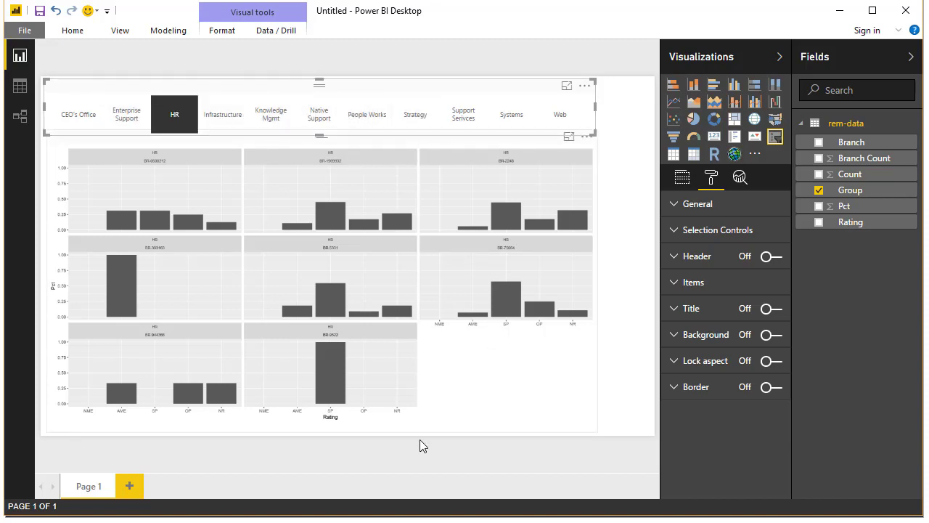
- Change the R script's facet to facet_wrap(~Branch, nrow=1) and rerun it
click(424, 415)
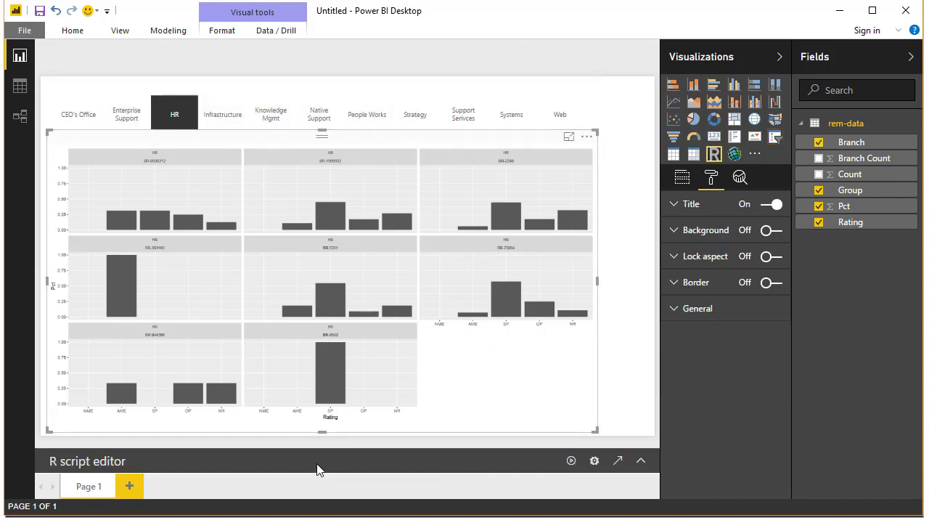
click(633, 464)
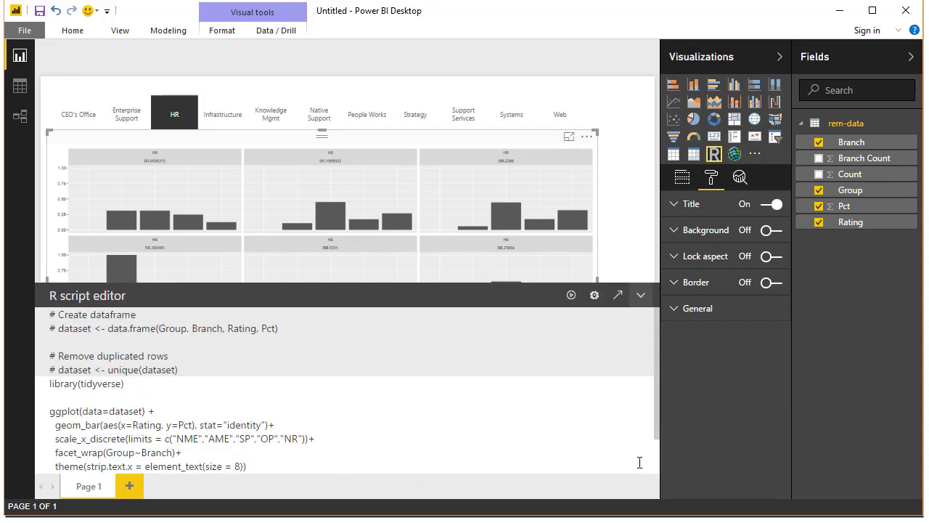
click(197, 424)
scroll(188, 443, down, 1)
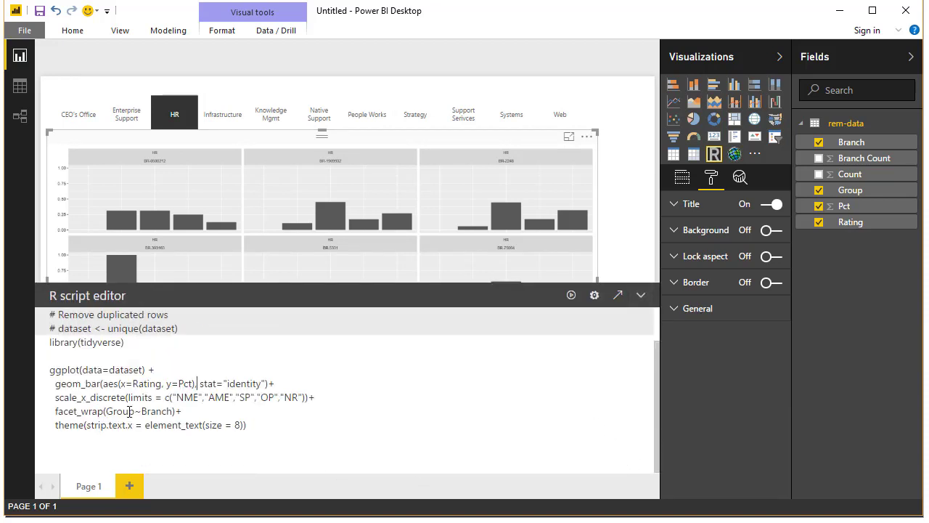
drag(137, 411, 106, 411)
key(Delete)
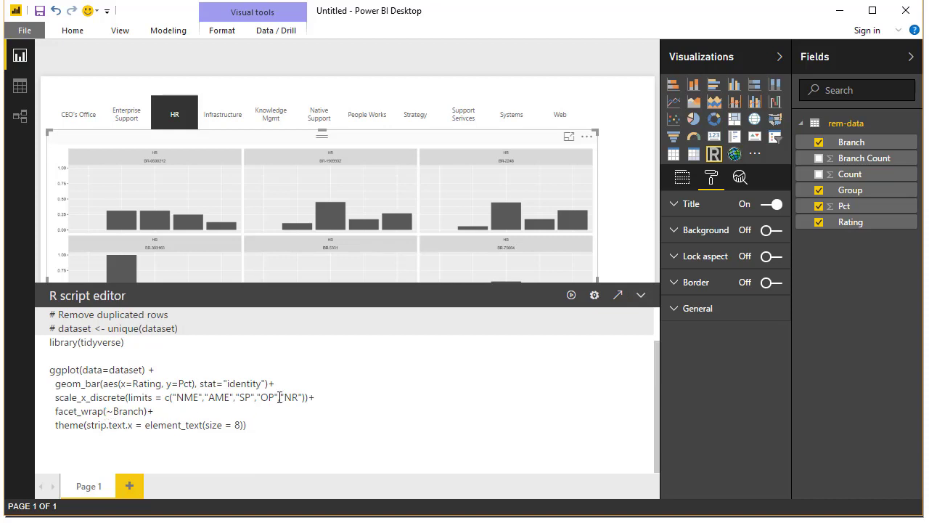
text(, nrow=1)
click(571, 294)
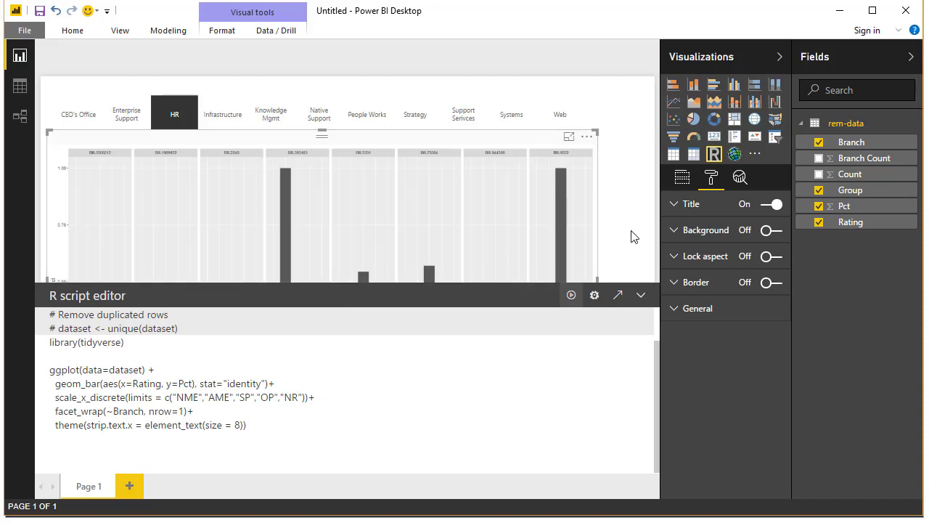
- Collapse the script editor, shrink the R chart to a short strip, and filter to Enterprise Support
click(641, 295)
drag(322, 431, 321, 259)
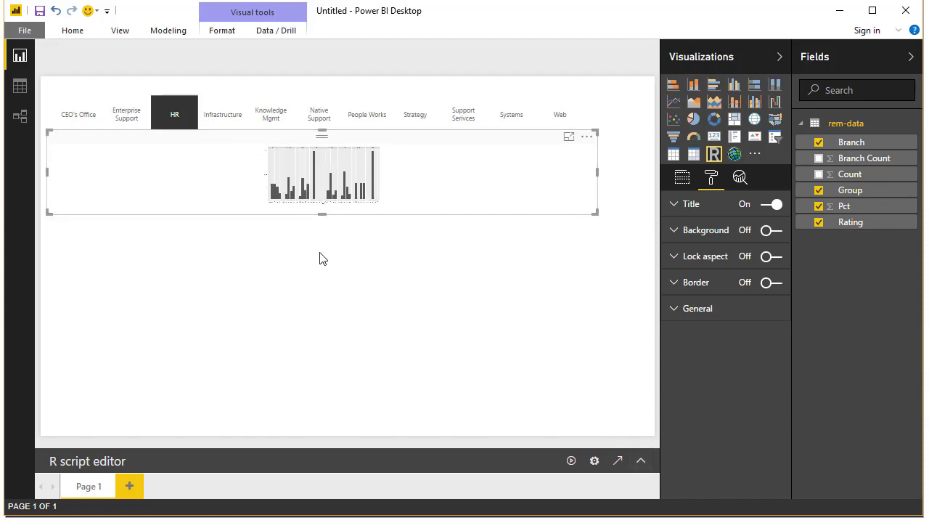
click(319, 259)
click(123, 114)
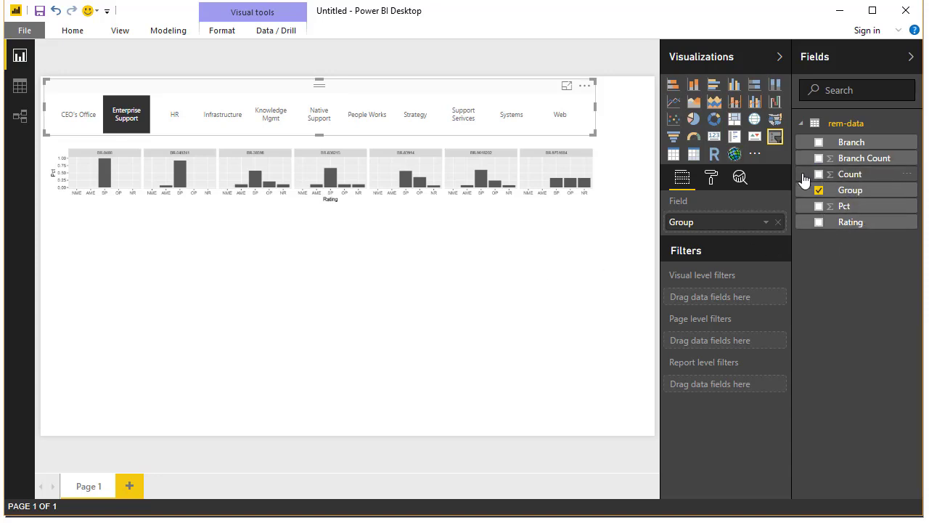
- Add a horizontal bar chart with Branch on the axis and Count as values
click(325, 325)
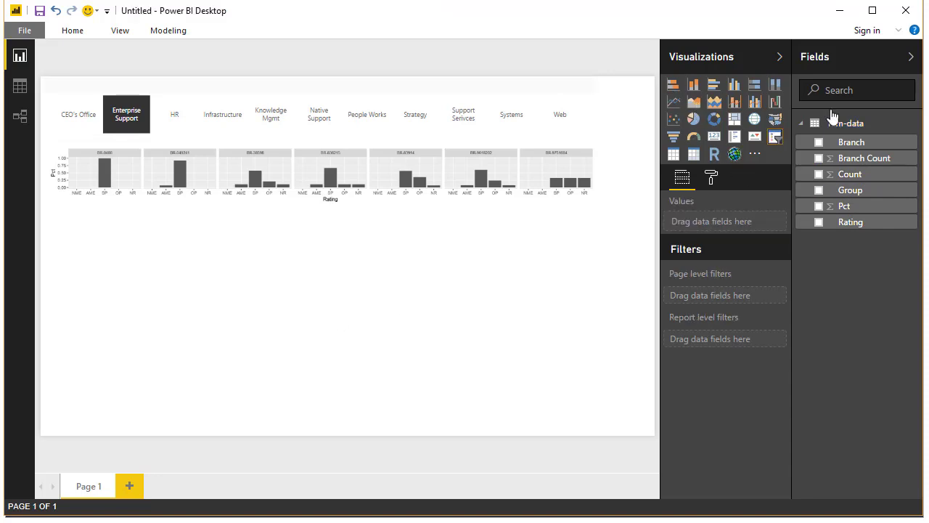
click(693, 84)
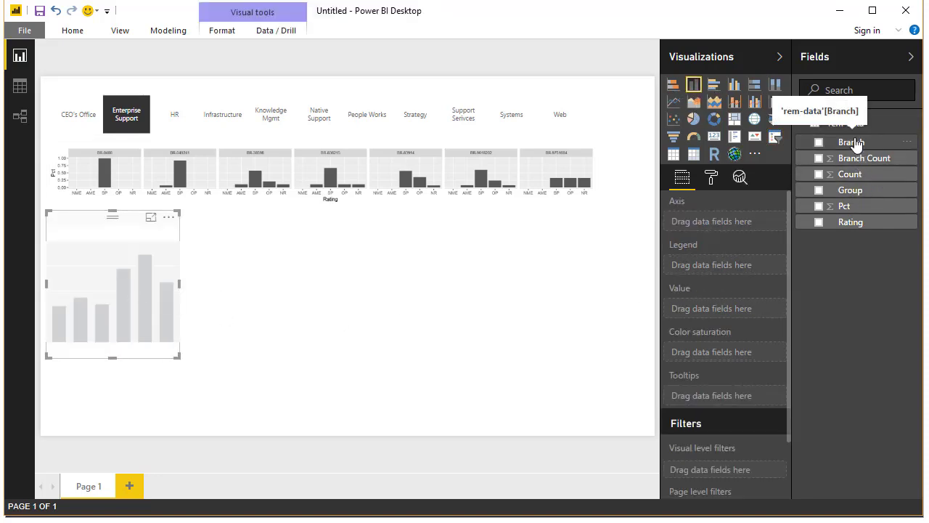
drag(855, 143, 722, 215)
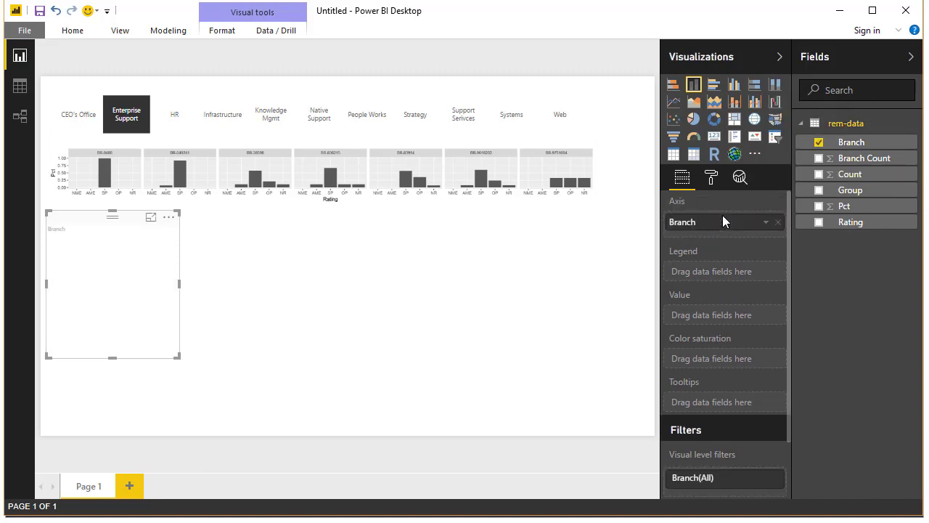
click(673, 87)
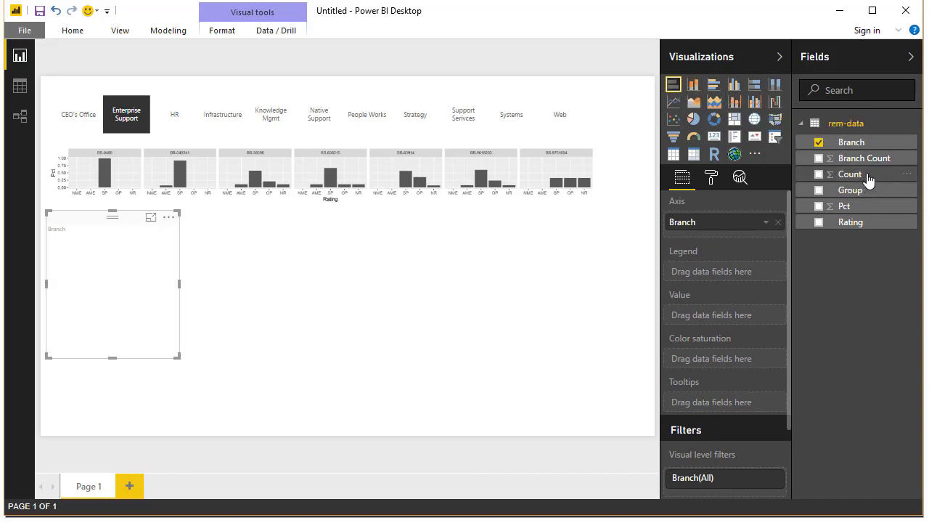
drag(867, 176, 740, 326)
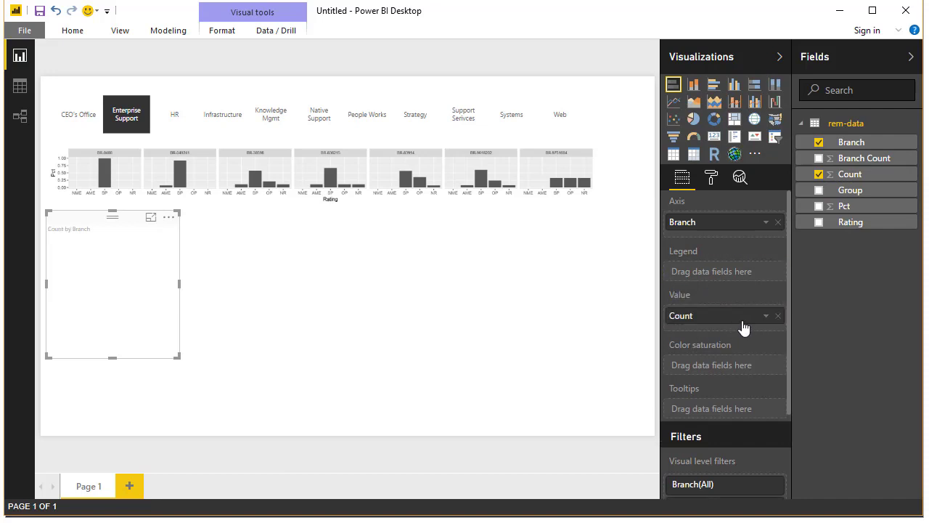
- Sort the bar chart by Count
click(170, 218)
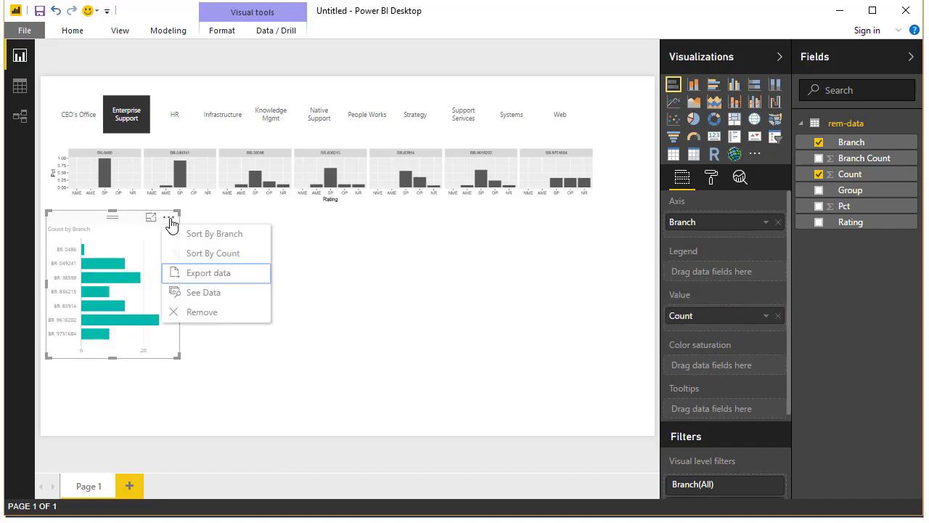
click(224, 258)
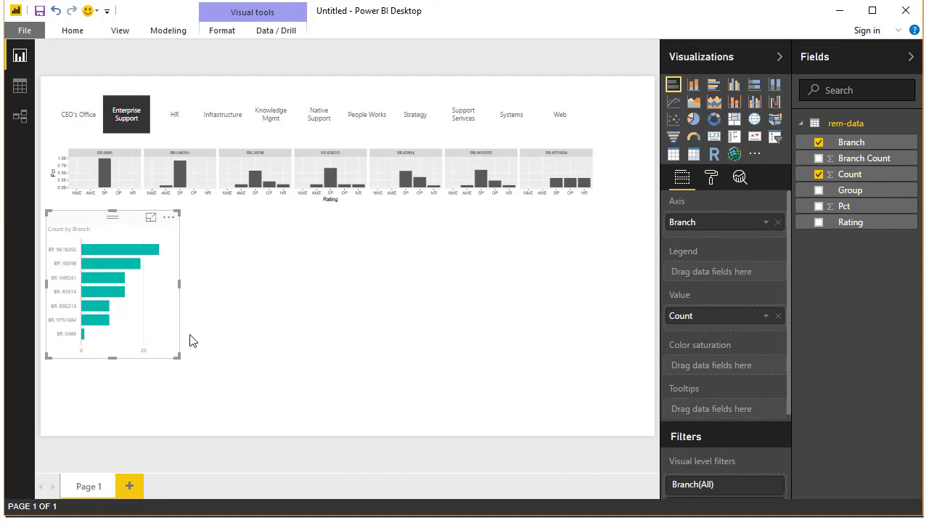
click(269, 344)
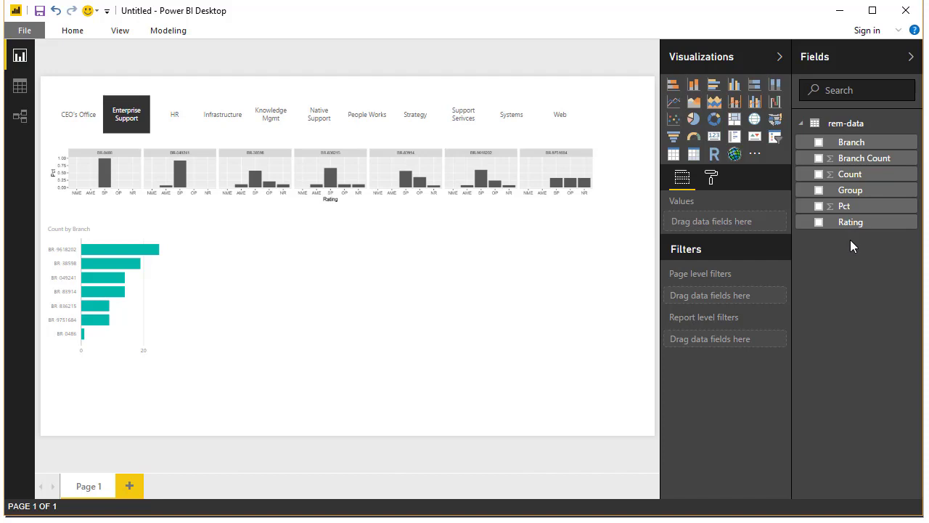
- Try dragging Rating into the page filters, then select Strategy in the Group slicer
drag(846, 222, 730, 287)
click(421, 119)
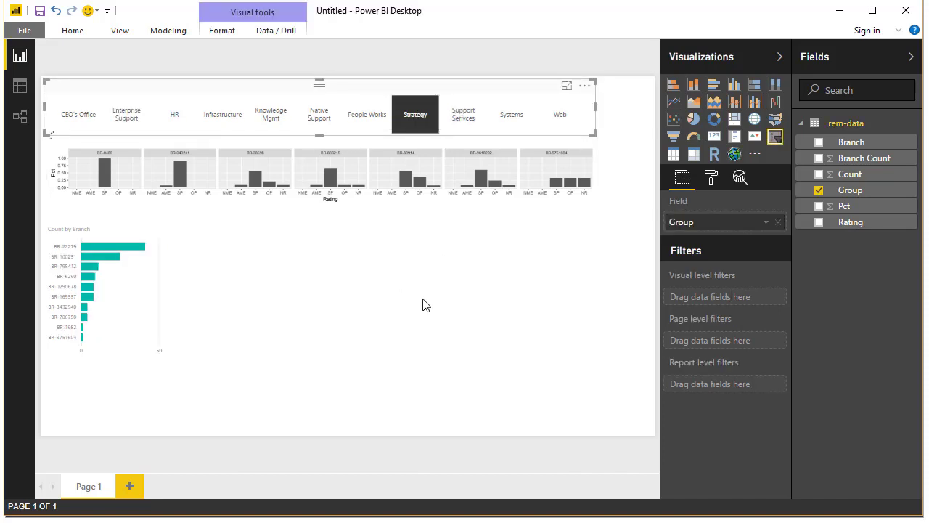